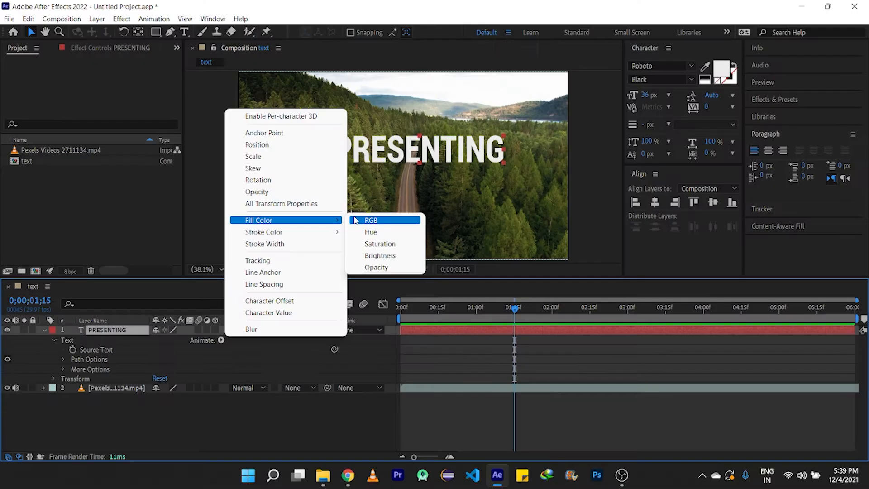
- Add a Fill Color RGB animator to the PRESENTING text and set its fill colour to 43A7F3
{"action": "left_click", "coordinate": [585, 169]}
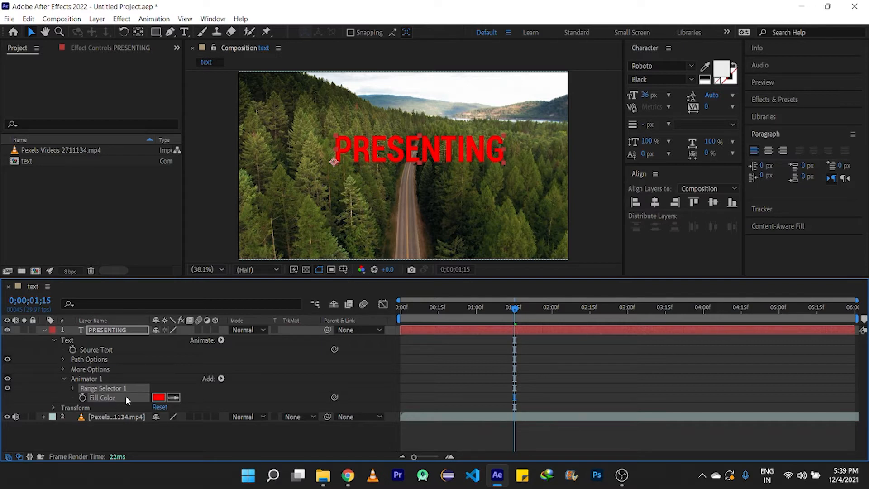
{"action": "left_click", "coordinate": [159, 397]}
{"action": "left_click", "coordinate": [466, 235]}
{"action": "left_click_drag", "start_coordinate": [467, 239], "coordinate": [469, 270]}
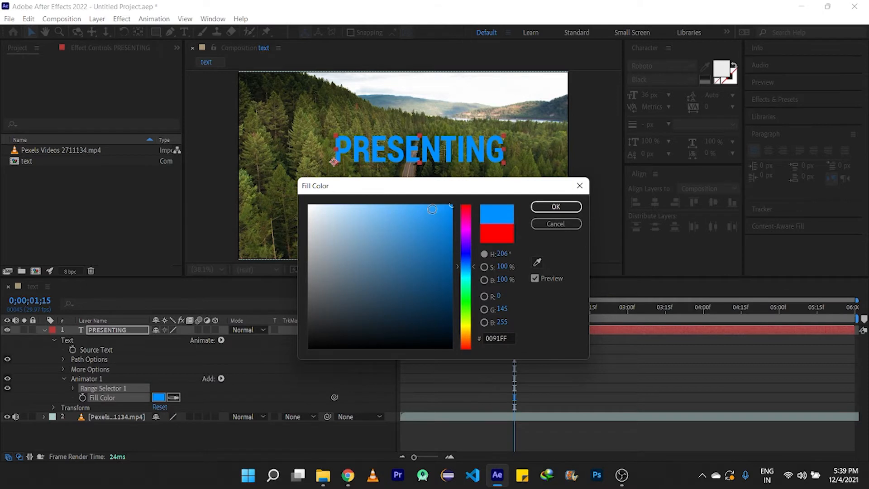
{"action": "left_click", "coordinate": [412, 211]}
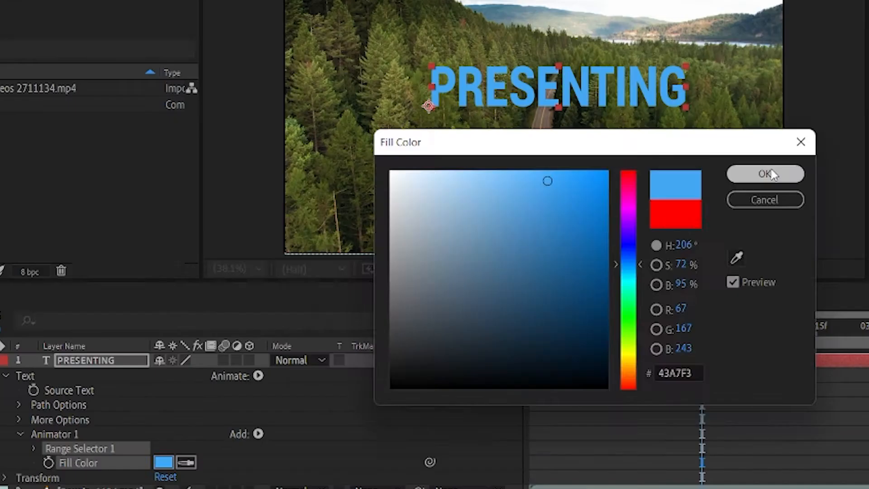
{"action": "left_click", "coordinate": [556, 206]}
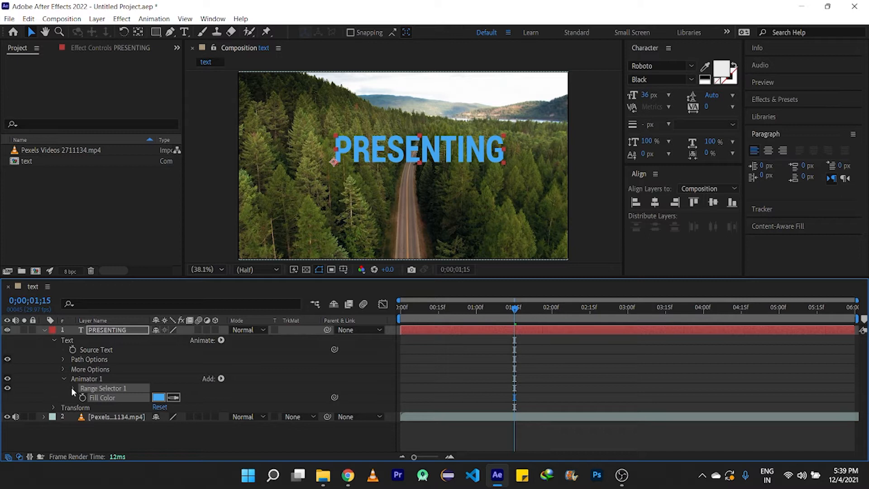
- Expand the animator's Range Selector to examine its Start, End and Offset, then collapse the text layer
{"action": "left_click", "coordinate": [73, 388]}
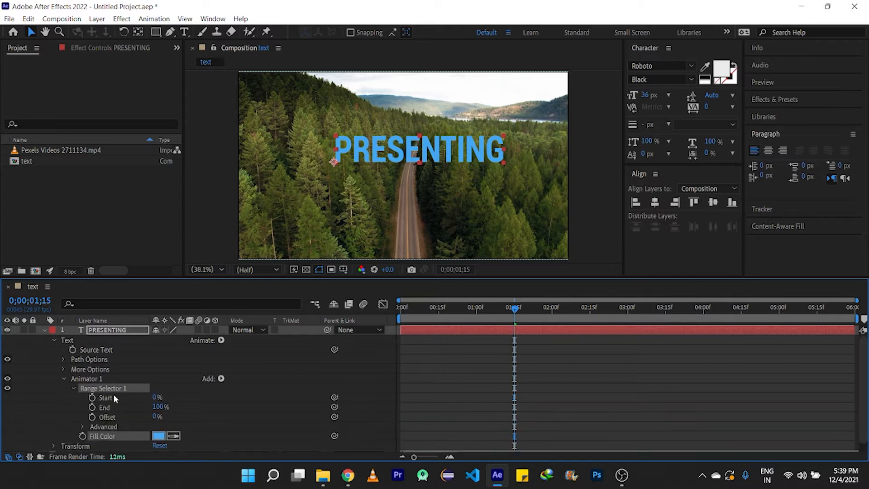
{"action": "mouse_move", "coordinate": [157, 397]}
{"action": "left_mouse_down"}
{"action": "mouse_move", "coordinate": [205, 394]}
{"action": "mouse_move", "coordinate": [159, 399]}
{"action": "left_mouse_up"}
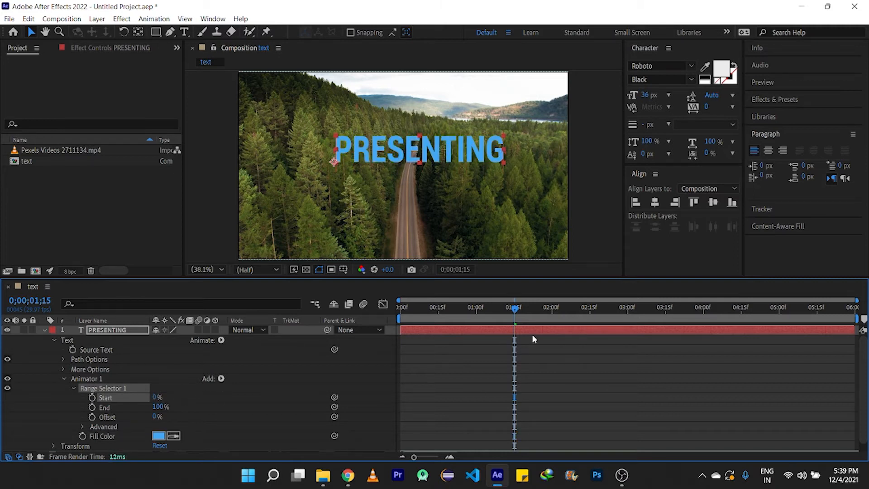
{"action": "left_click_drag", "start_coordinate": [515, 309], "coordinate": [369, 330]}
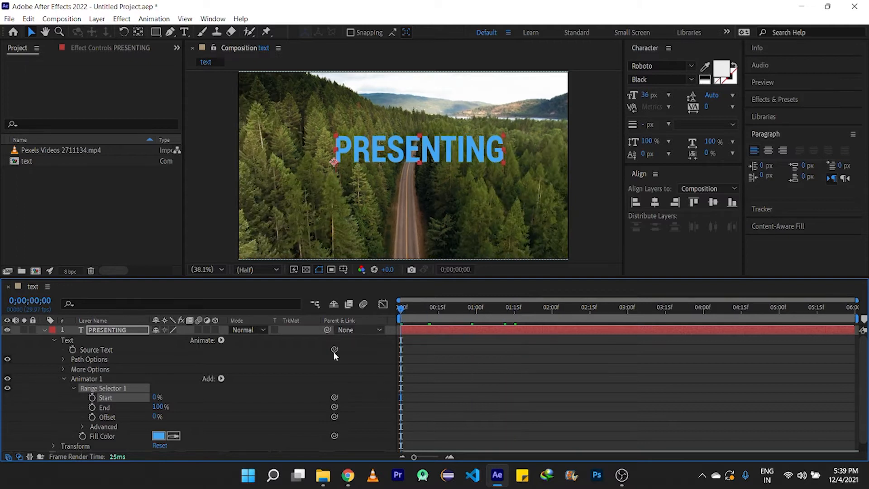
{"action": "left_click", "coordinate": [44, 330]}
{"action": "left_click", "coordinate": [131, 403]}
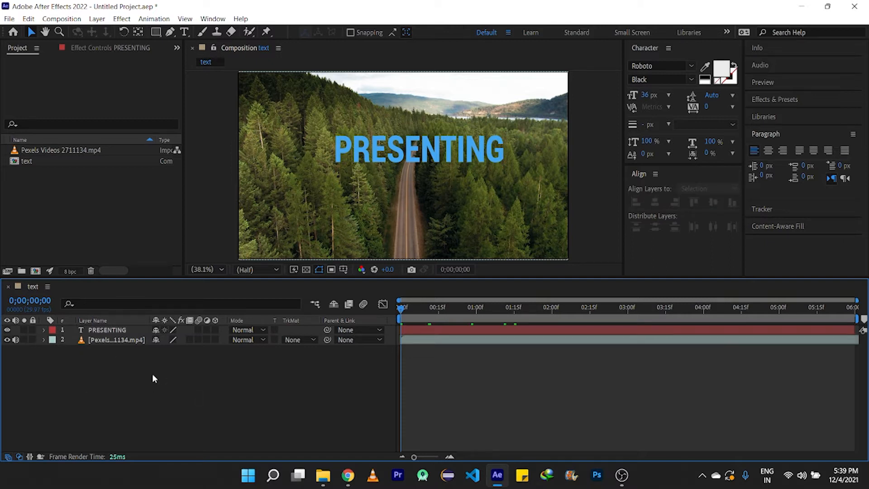
- Draw a rectangle shape layer covering the PRESENTING text with the Rectangle tool
{"action": "left_click", "coordinate": [156, 31]}
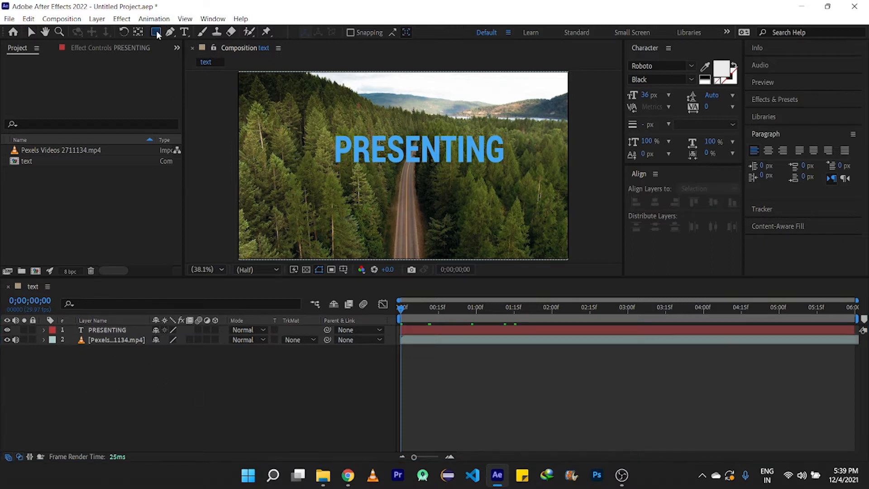
{"action": "left_click_drag", "start_coordinate": [324, 129], "coordinate": [517, 163]}
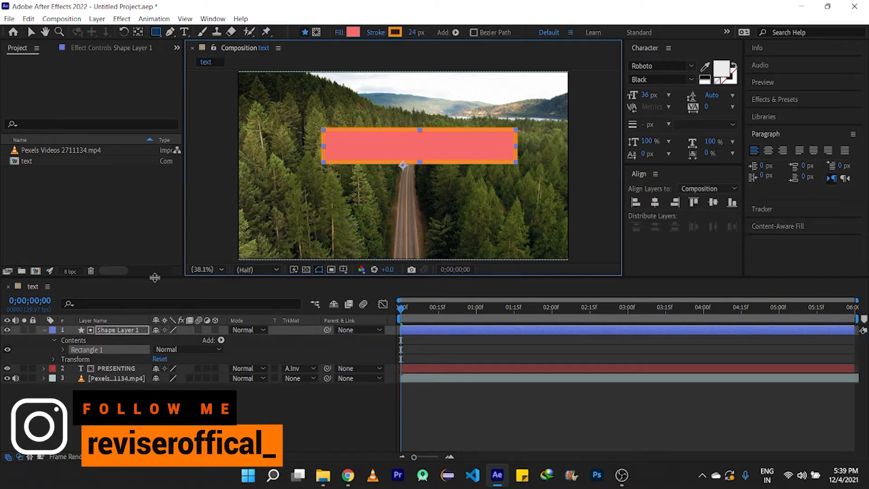
{"action": "left_click", "coordinate": [44, 329]}
{"action": "left_click", "coordinate": [85, 367]}
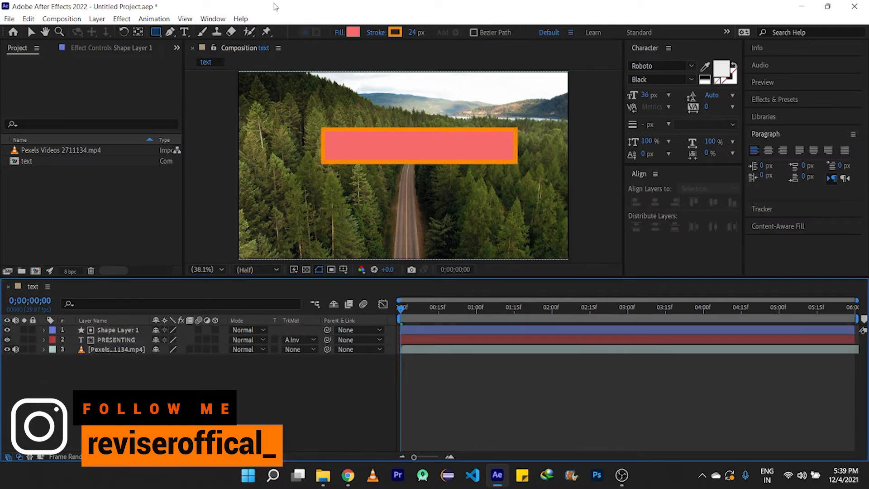
- Draw a short diagonal line with the Pen tool to the left of the rectangle
{"action": "left_click", "coordinate": [172, 32]}
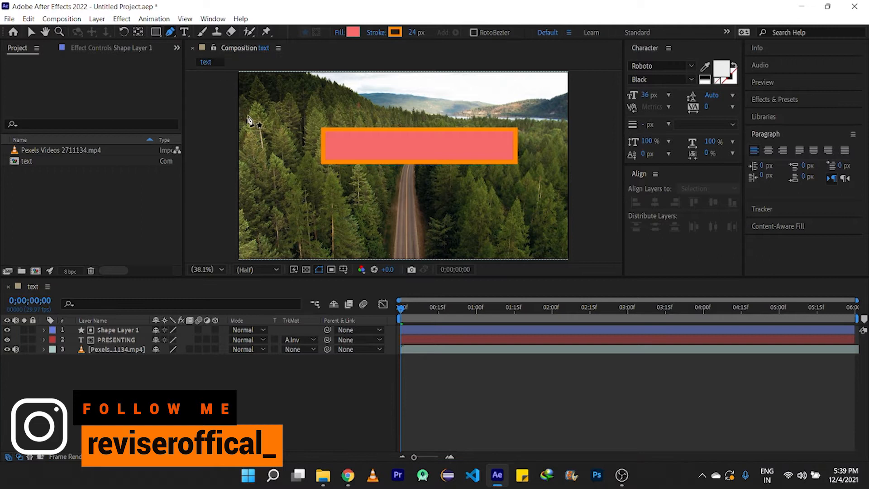
{"action": "left_click", "coordinate": [268, 119]}
{"action": "left_click", "coordinate": [290, 183]}
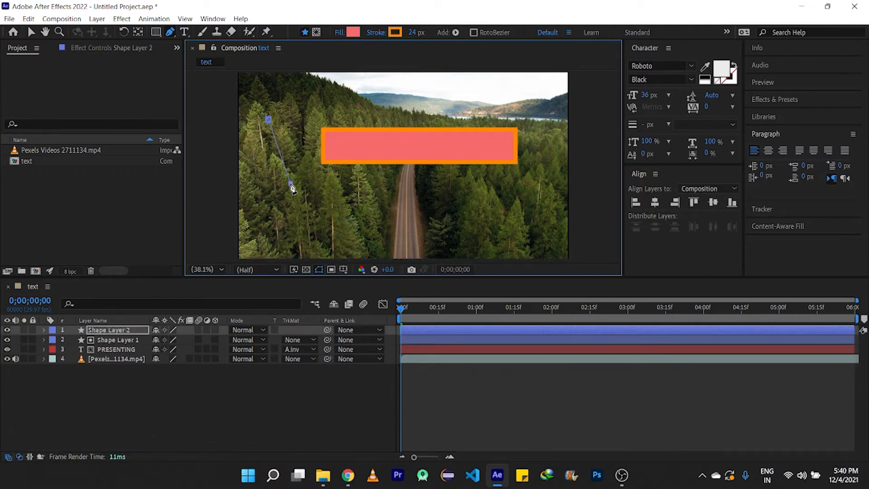
{"action": "key", "text": "v"}
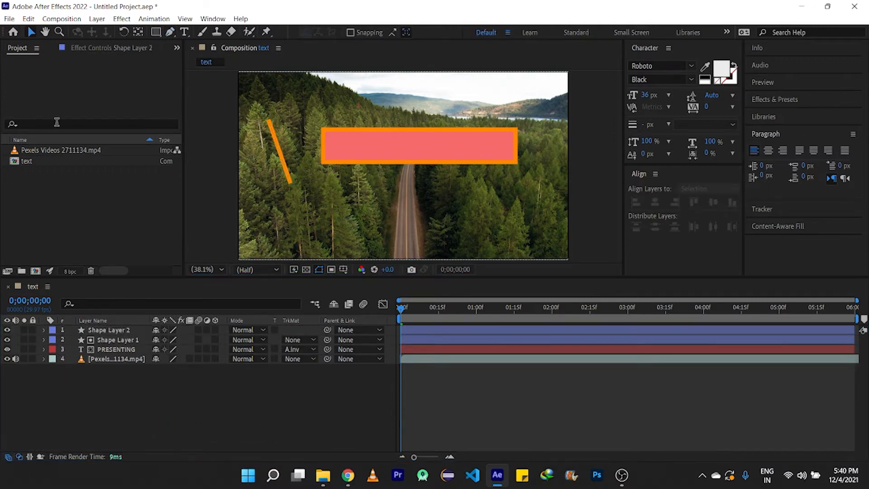
- Rename the rectangle shape layer as Rectangular
{"action": "left_click", "coordinate": [110, 340]}
{"action": "key", "text": "Return"}
{"action": "type", "text": "Rectangular"}
{"action": "key", "text": "Return"}
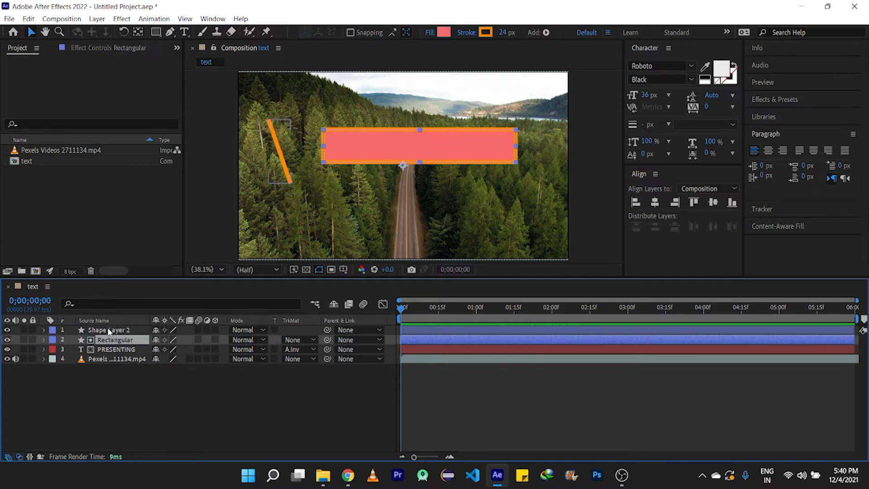
- Rename the diagonal line shape layer as Diaognal
{"action": "left_click", "coordinate": [110, 330]}
{"action": "key", "text": "Return"}
{"action": "type", "text": "Diaognal"}
{"action": "key", "text": "Return"}
- Set the PRESENTING layer's track matte to Alpha Inverted Matte "Rectangular"
{"action": "left_click", "coordinate": [122, 386]}
{"action": "mouse_move", "coordinate": [115, 330]}
{"action": "left_mouse_down"}
{"action": "mouse_move", "coordinate": [118, 353]}
{"action": "mouse_move", "coordinate": [117, 345]}
{"action": "left_mouse_up"}
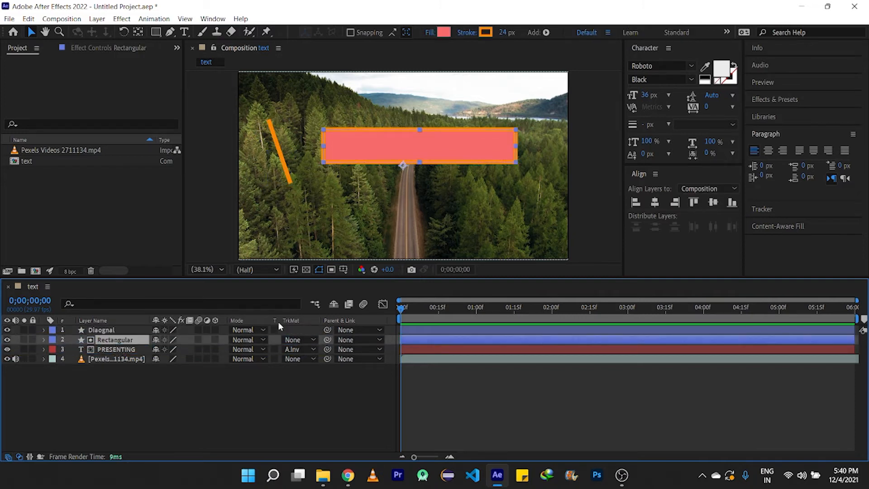
{"action": "left_click", "coordinate": [298, 349]}
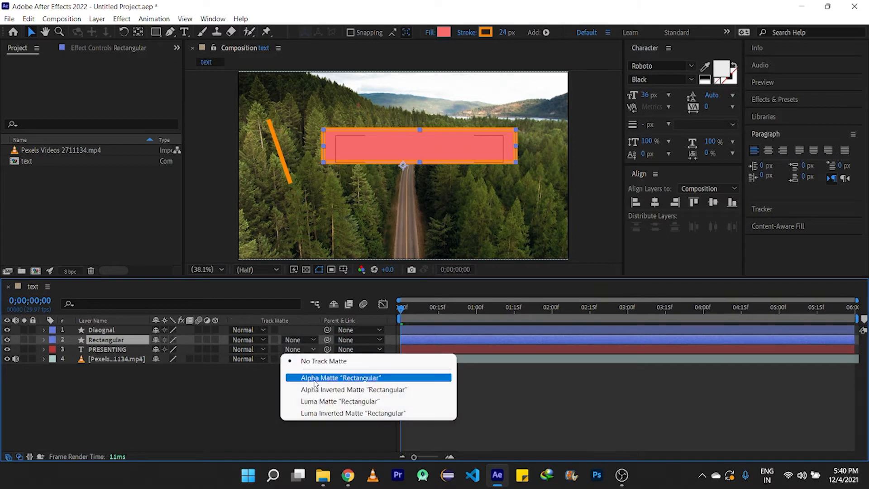
{"action": "left_click", "coordinate": [326, 390]}
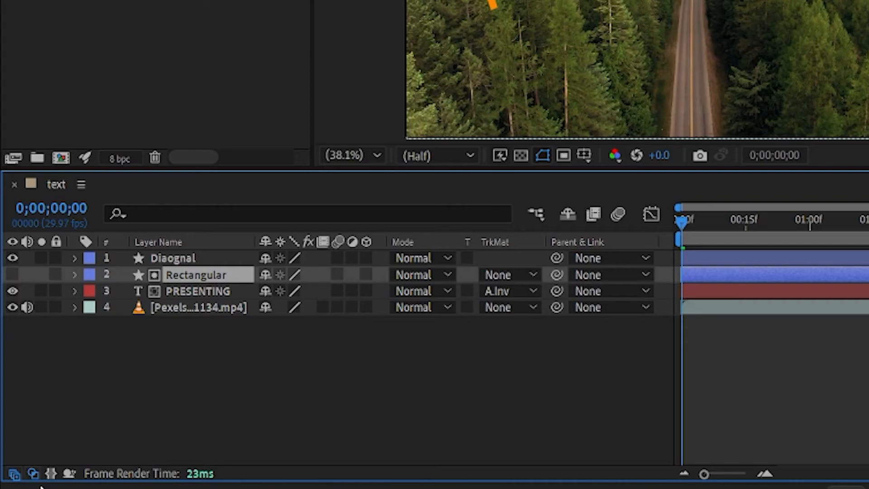
- Select the Diaognal layer, reveal its Position and Scale properties, and enable Scale keyframing
{"action": "left_click", "coordinate": [33, 475]}
{"action": "left_click", "coordinate": [32, 475]}
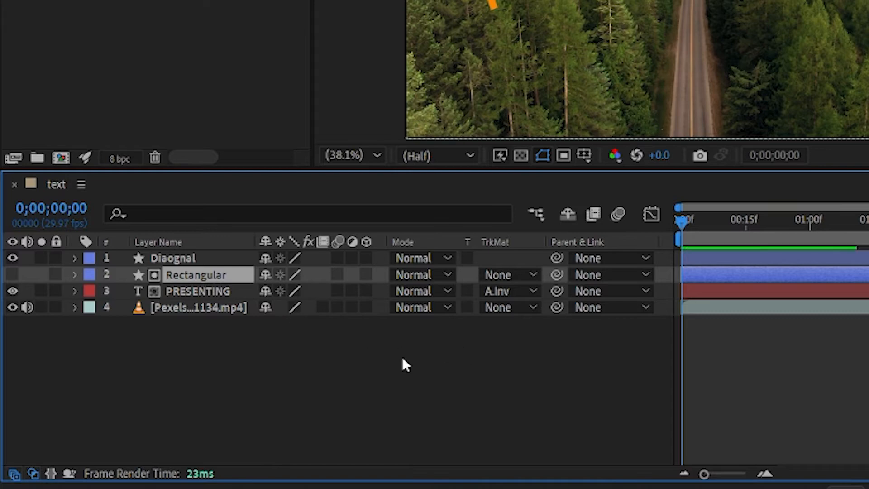
{"action": "left_click", "coordinate": [162, 259]}
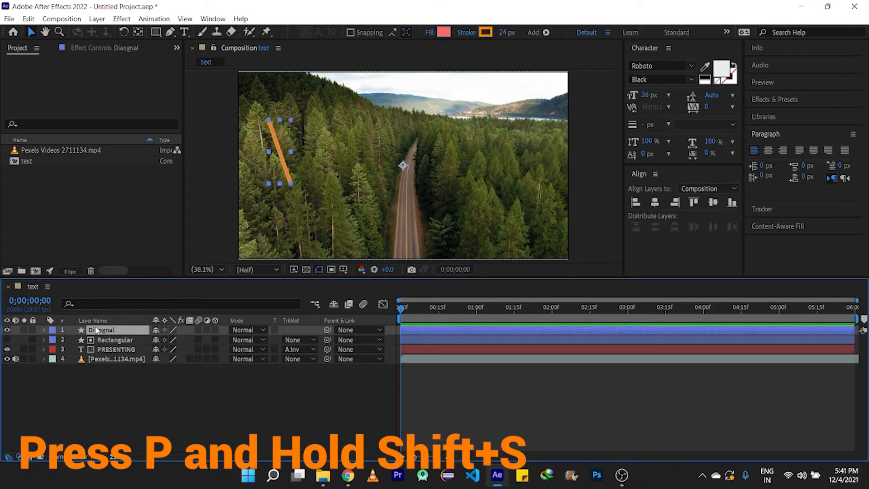
{"action": "key", "text": "p"}
{"action": "key", "text": "shift+s"}
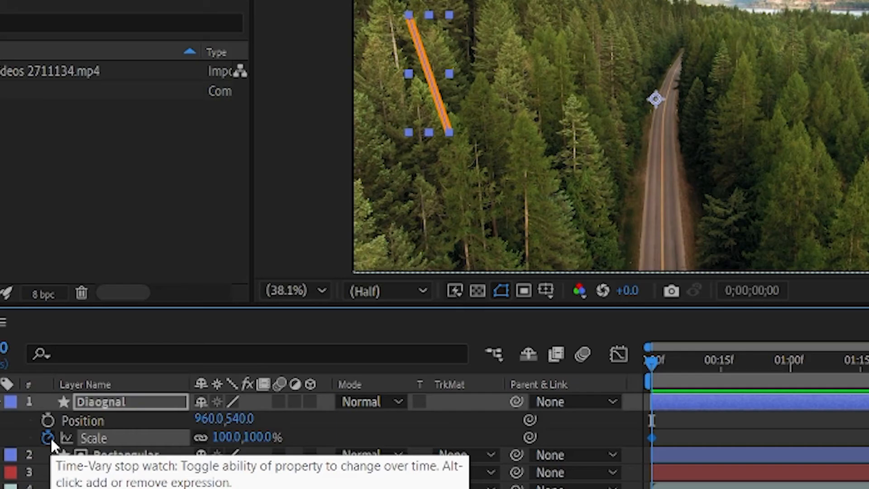
{"action": "left_click", "coordinate": [73, 350]}
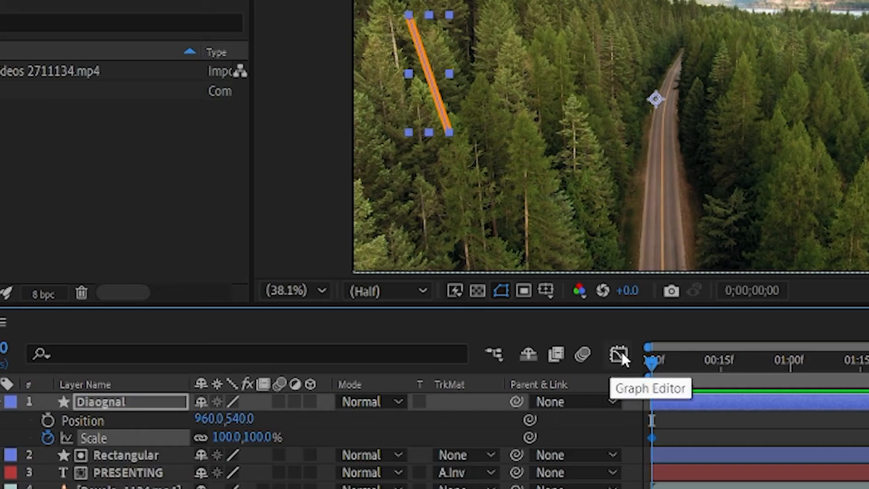
- Animate the diagonal line's scale from 0% at the start of the composition to 101% at frame 13
{"action": "left_click_drag", "start_coordinate": [402, 309], "coordinate": [415, 308]}
{"action": "left_click_drag", "start_coordinate": [679, 362], "coordinate": [701, 363]}
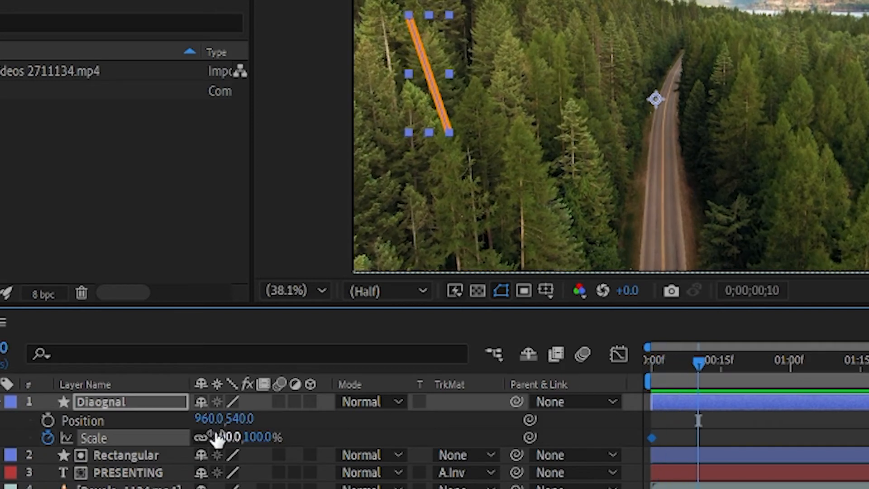
{"action": "key", "text": "Home"}
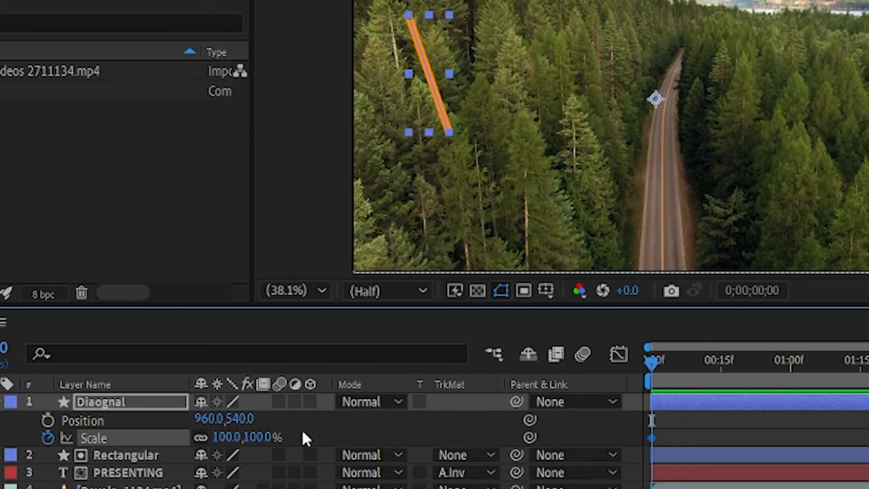
{"action": "left_click", "coordinate": [260, 435]}
{"action": "type", "text": "0"}
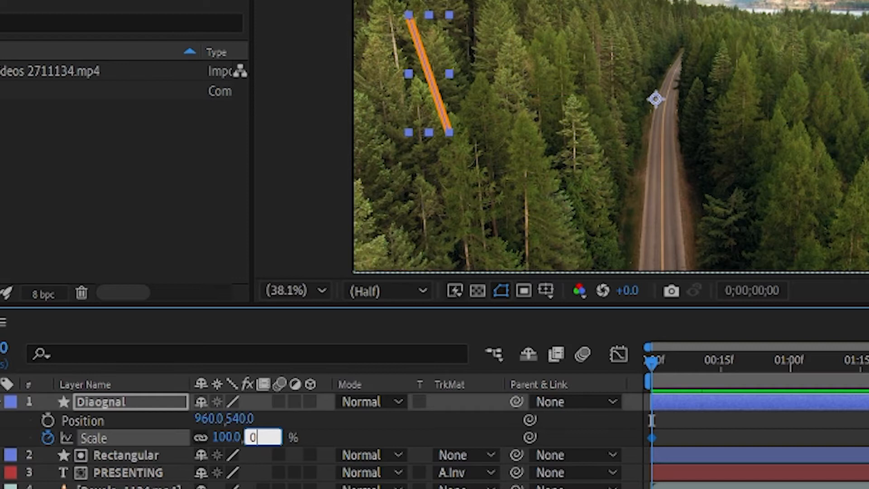
{"action": "key", "text": "Return"}
{"action": "left_click_drag", "start_coordinate": [648, 364], "coordinate": [710, 362]}
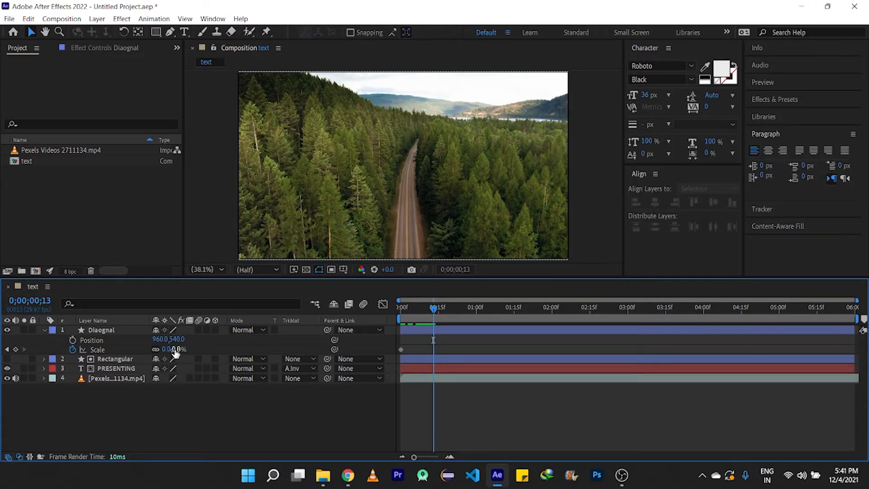
{"action": "left_click_drag", "start_coordinate": [175, 353], "coordinate": [224, 341]}
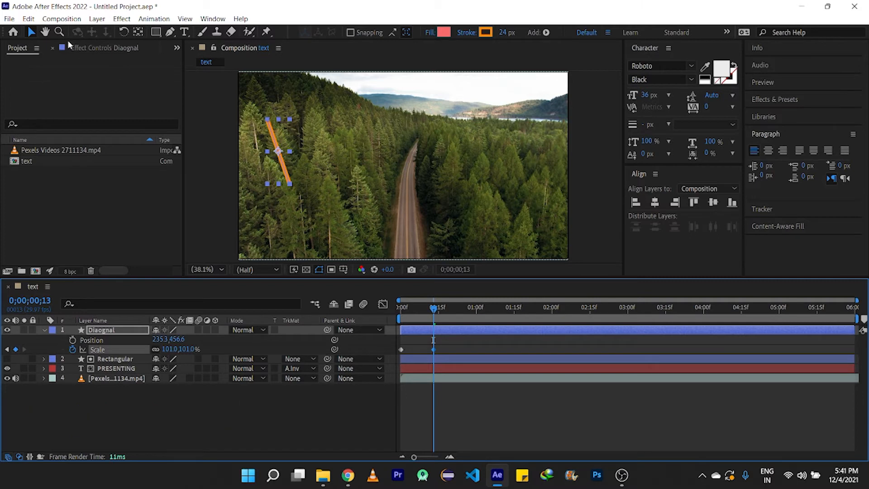
- Open the Keyboard Shortcuts editor and search the commands for "cente"
{"action": "left_click", "coordinate": [27, 19]}
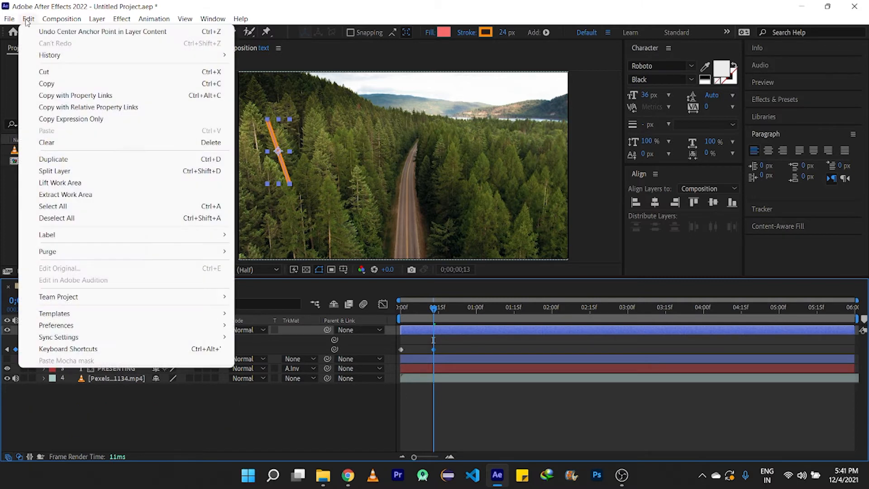
{"action": "left_click", "coordinate": [98, 349]}
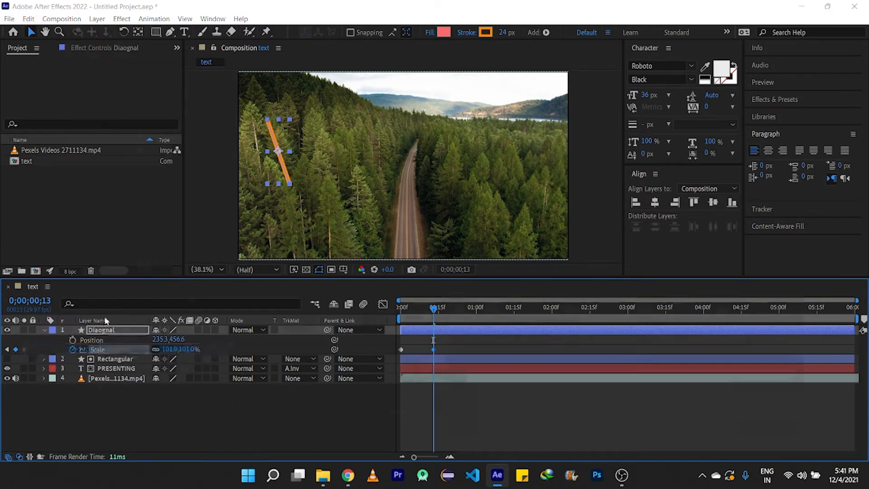
{"action": "type", "text": "c"}
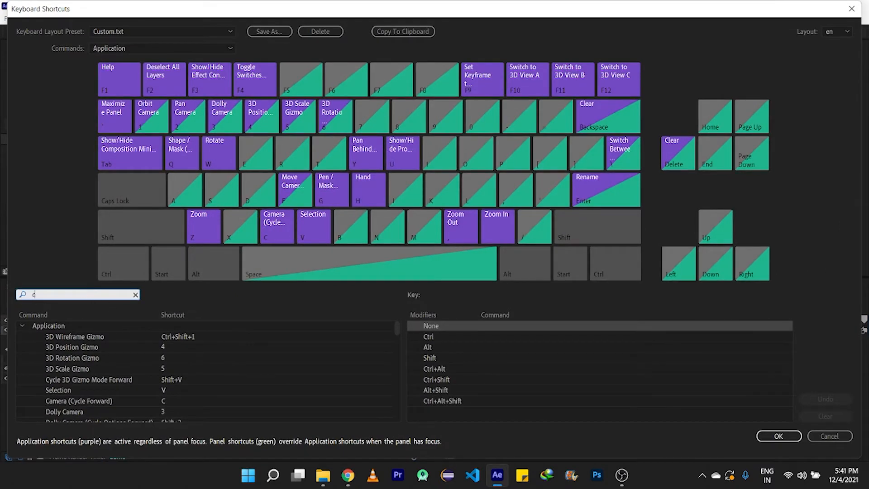
{"action": "type", "text": "ente"}
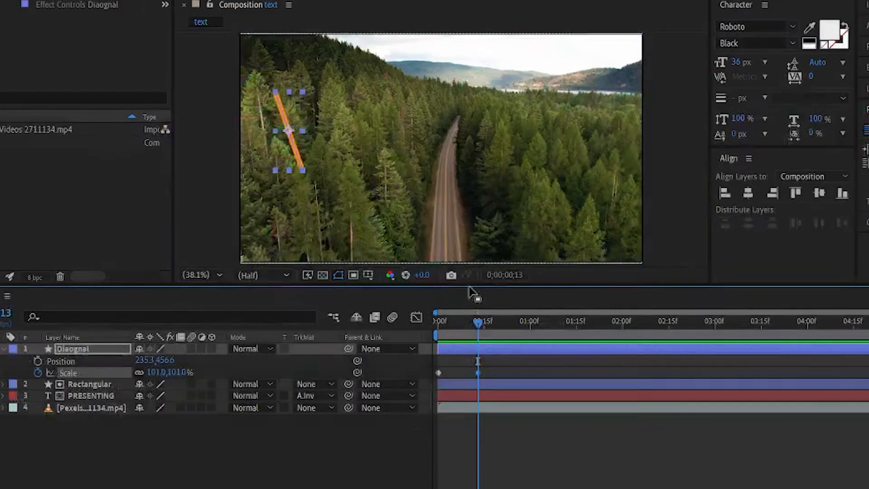
{"action": "mouse_move", "coordinate": [478, 322]}
{"action": "left_mouse_down"}
{"action": "mouse_move", "coordinate": [460, 338]}
{"action": "mouse_move", "coordinate": [478, 334]}
{"action": "left_mouse_up"}
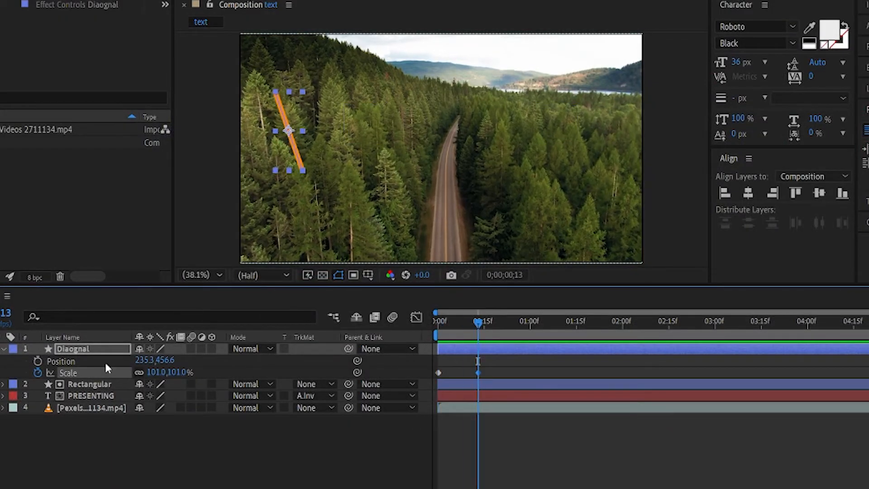
- Enable Position keyframing at frame 13 and move the diagonal line across to the right side at 1 second
{"action": "left_click", "coordinate": [37, 361]}
{"action": "left_click_drag", "start_coordinate": [478, 323], "coordinate": [530, 331]}
{"action": "left_click_drag", "start_coordinate": [293, 134], "coordinate": [577, 132]}
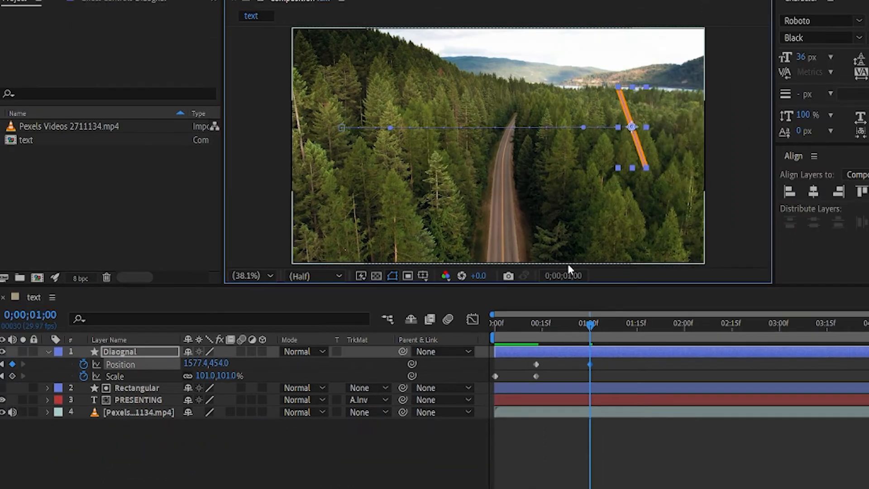
- Add later position keyframes sliding the diagonal line back to the left, then right again at 0;00;02;15
{"action": "left_click_drag", "start_coordinate": [593, 317], "coordinate": [643, 326]}
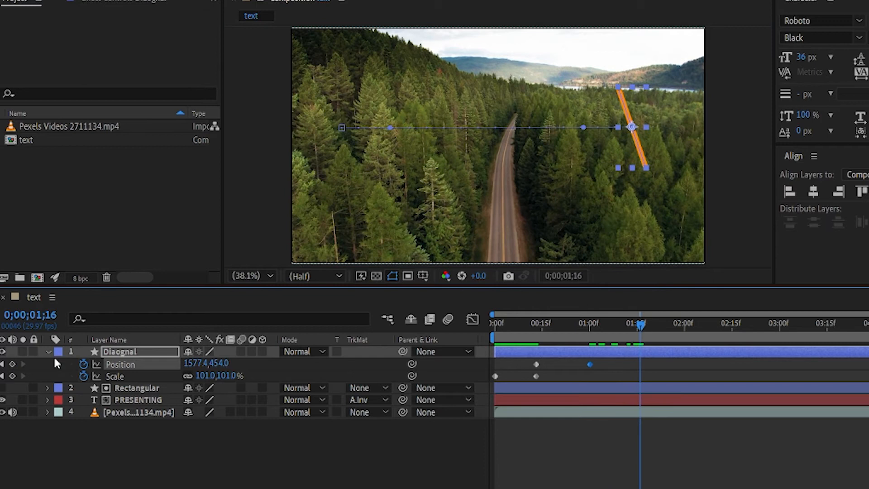
{"action": "left_click_drag", "start_coordinate": [640, 325], "coordinate": [681, 325]}
{"action": "left_click_drag", "start_coordinate": [645, 134], "coordinate": [345, 134]}
{"action": "left_click_drag", "start_coordinate": [557, 314], "coordinate": [590, 319]}
{"action": "left_click_drag", "start_coordinate": [283, 156], "coordinate": [512, 156]}
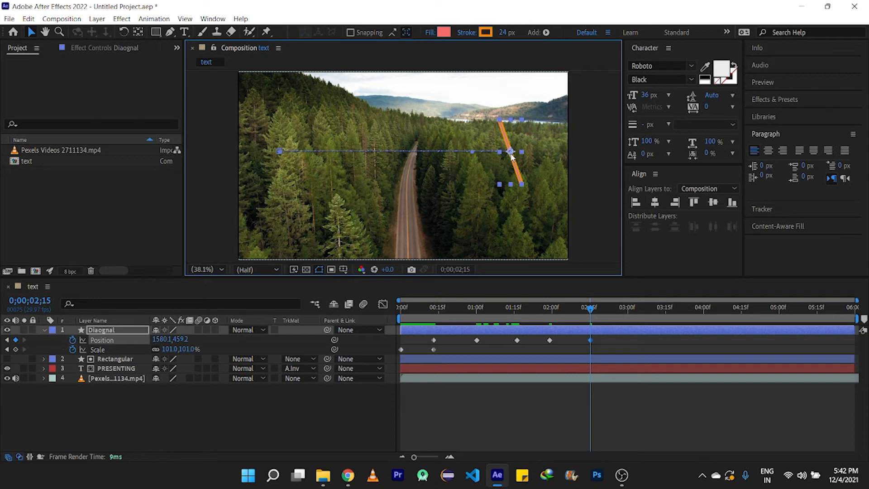
- Add a Scale keyframe at 101% for the diagonal line at 0;00;02;15
{"action": "left_click", "coordinate": [598, 311]}
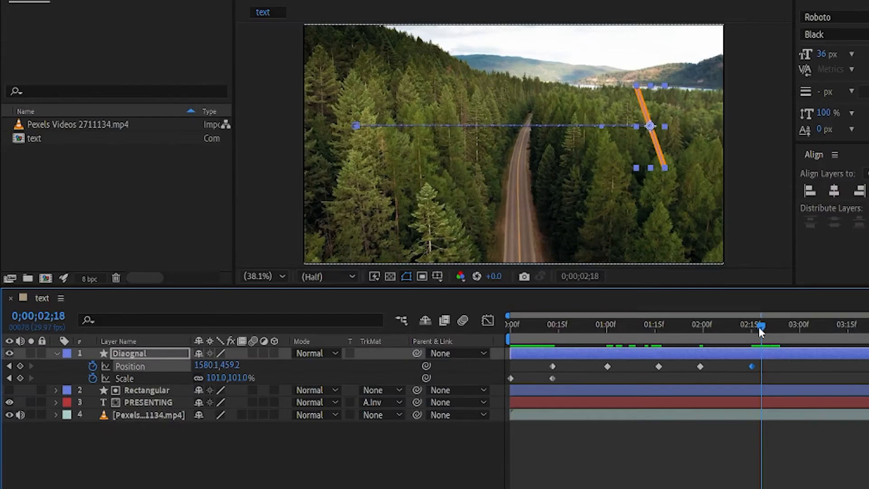
{"action": "left_click_drag", "start_coordinate": [761, 332], "coordinate": [753, 334]}
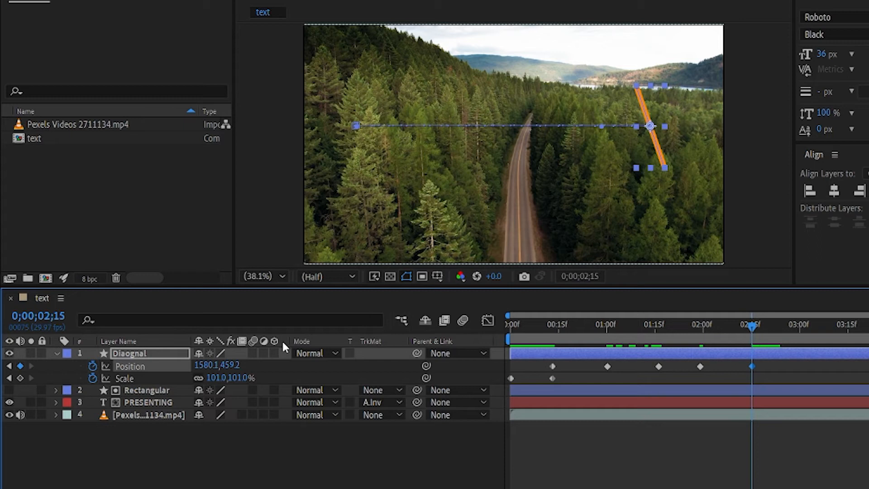
{"action": "left_click", "coordinate": [20, 378]}
{"action": "left_click_drag", "start_coordinate": [739, 327], "coordinate": [770, 326]}
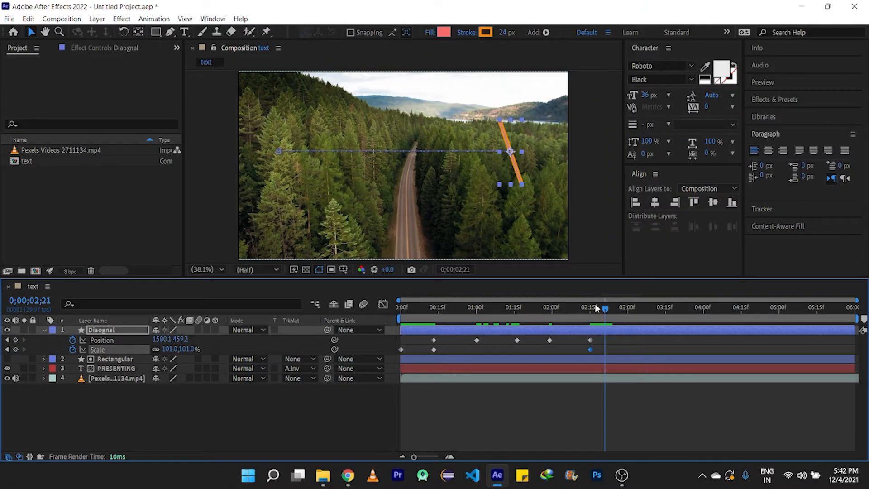
{"action": "left_click", "coordinate": [235, 409]}
{"action": "left_click_drag", "start_coordinate": [605, 310], "coordinate": [550, 311]}
{"action": "left_click_drag", "start_coordinate": [582, 331], "coordinate": [542, 347]}
{"action": "key", "text": "ctrl+z"}
{"action": "left_click_drag", "start_coordinate": [620, 353], "coordinate": [635, 340]}
{"action": "left_click_drag", "start_coordinate": [559, 310], "coordinate": [550, 310]}
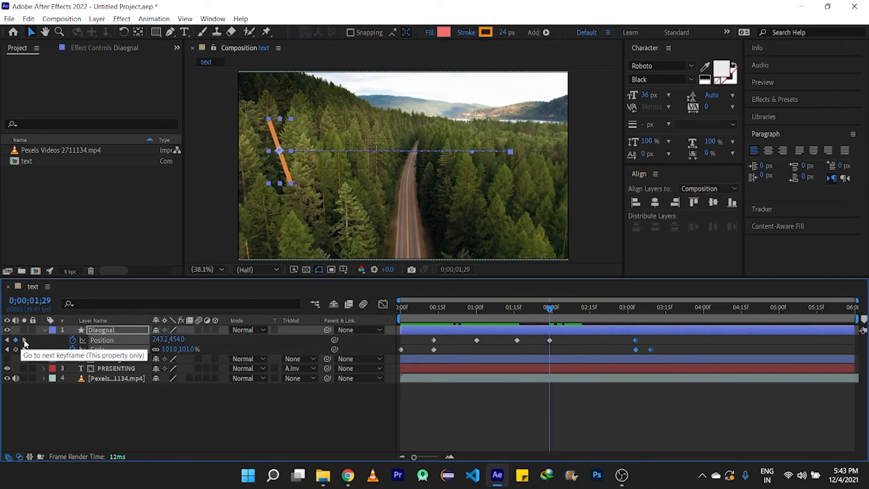
{"action": "left_click", "coordinate": [24, 340]}
{"action": "left_click", "coordinate": [7, 340]}
{"action": "left_click", "coordinate": [18, 340]}
{"action": "left_click", "coordinate": [16, 340]}
{"action": "key", "text": "ctrl+z"}
{"action": "key", "text": "ctrl+z"}
- Copy the diagonal line's position keyframe at 0;00;02;00 and paste it further along the timeline
{"action": "left_click", "coordinate": [550, 340]}
{"action": "key", "text": "ctrl+c"}
{"action": "left_click_drag", "start_coordinate": [550, 309], "coordinate": [583, 310]}
{"action": "key", "text": "ctrl+v"}
{"action": "left_click_drag", "start_coordinate": [583, 311], "coordinate": [95, 315]}
{"action": "key", "text": "u"}
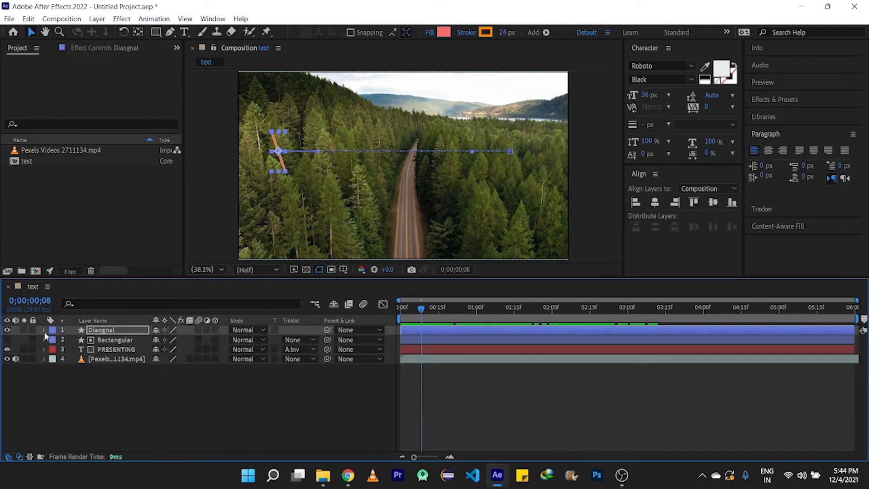
{"action": "key", "text": "u"}
- Keyframe the Rectangular layer's Position at frame 16 and move the rectangle to the right at frame 28
{"action": "left_click", "coordinate": [106, 359]}
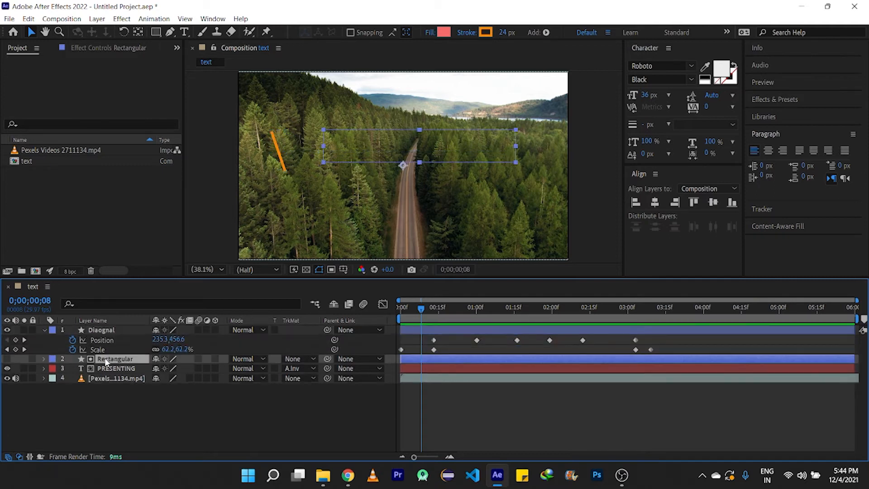
{"action": "key", "text": "p"}
{"action": "left_click_drag", "start_coordinate": [429, 317], "coordinate": [442, 321]}
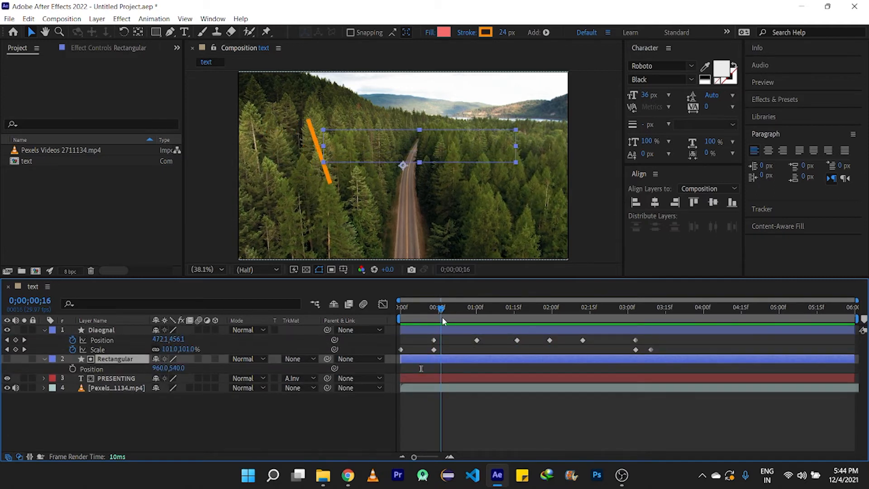
{"action": "left_click", "coordinate": [73, 369]}
{"action": "left_click", "coordinate": [477, 311]}
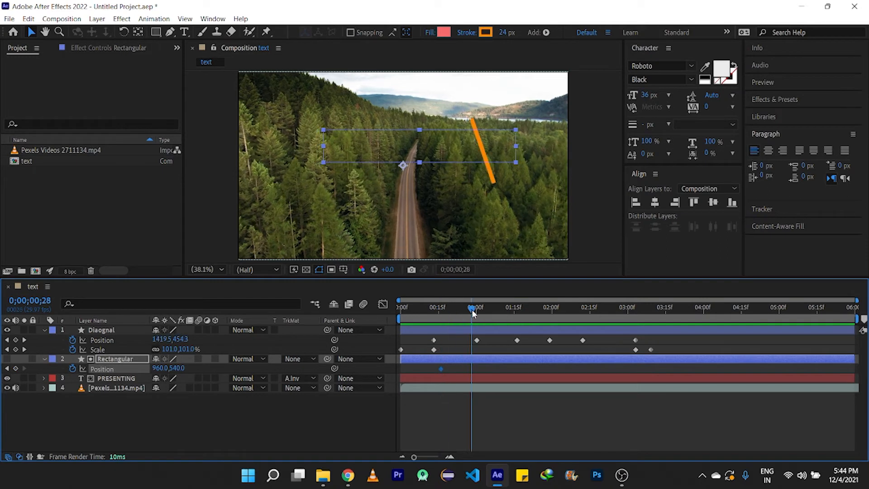
{"action": "left_click_drag", "start_coordinate": [458, 153], "coordinate": [618, 156]}
- Add Rectangular position keyframes that slide the rectangle to the composition's left side and realign it vertically
{"action": "left_click_drag", "start_coordinate": [478, 308], "coordinate": [541, 314]}
{"action": "left_click_drag", "start_coordinate": [563, 166], "coordinate": [188, 198]}
{"action": "left_click", "coordinate": [561, 311]}
{"action": "left_click", "coordinate": [567, 312]}
{"action": "left_click_drag", "start_coordinate": [567, 314], "coordinate": [578, 312]}
{"action": "left_click_drag", "start_coordinate": [206, 200], "coordinate": [220, 168]}
- At 0;00;03;00, paste a copied Rectangular position keyframe and move the rectangle back to the right
{"action": "left_click_drag", "start_coordinate": [579, 310], "coordinate": [636, 311]}
{"action": "key", "text": "ctrl+c"}
{"action": "key", "text": "ctrl+v"}
{"action": "left_click_drag", "start_coordinate": [289, 149], "coordinate": [473, 149]}
- Preview the animation from the start
{"action": "left_click_drag", "start_coordinate": [641, 309], "coordinate": [401, 310]}
{"action": "left_click", "coordinate": [95, 415]}
{"action": "key", "text": "space"}
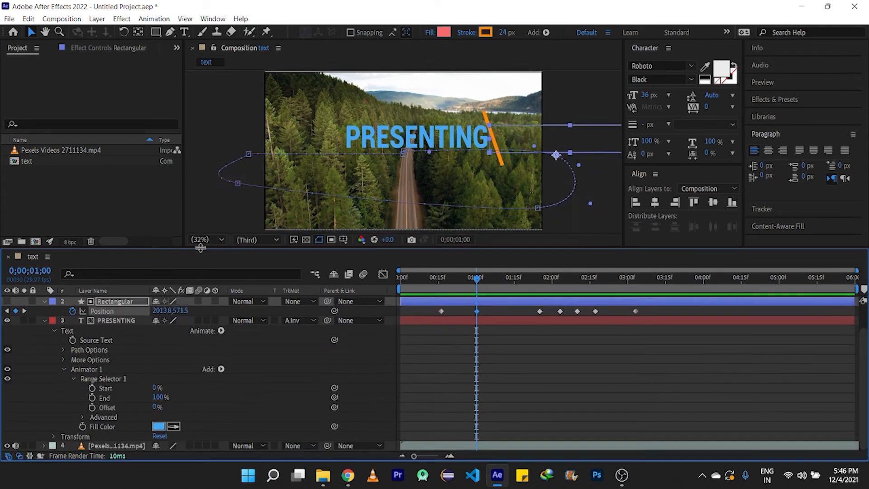
- Adjust the PRESENTING layer's Animator 1 settings, entering 0 for one of its values
{"action": "scroll", "coordinate": [94, 308], "scroll_direction": "up", "scroll_amount": 1}
{"action": "left_click", "coordinate": [44, 322]}
{"action": "left_click_drag", "start_coordinate": [477, 271], "coordinate": [526, 271]}
{"action": "left_click", "coordinate": [93, 409]}
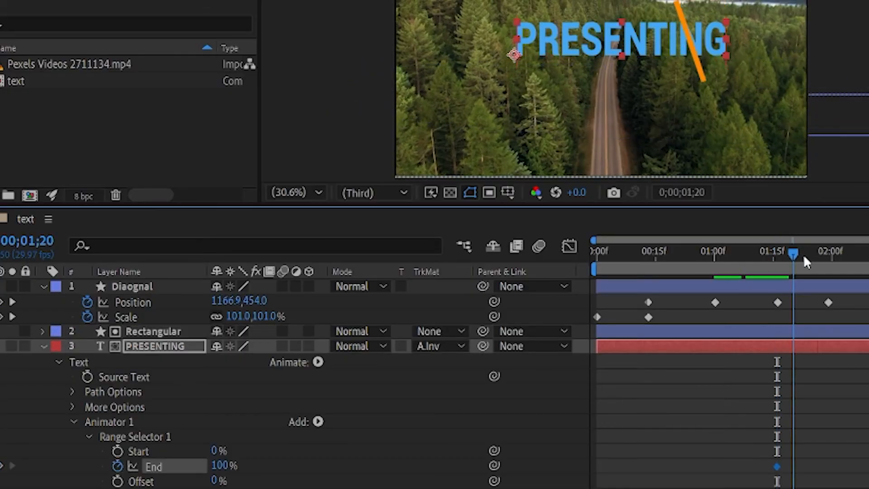
{"action": "left_click_drag", "start_coordinate": [803, 254], "coordinate": [797, 274]}
{"action": "left_click", "coordinate": [219, 465]}
{"action": "type", "text": "0"}
{"action": "key", "text": "Return"}
{"action": "left_click_drag", "start_coordinate": [824, 467], "coordinate": [817, 466]}
{"action": "left_click_drag", "start_coordinate": [797, 253], "coordinate": [818, 253]}
- Collapse the layers and play the animation from the beginning
{"action": "key", "text": "Home"}
{"action": "left_click", "coordinate": [43, 286]}
{"action": "left_click", "coordinate": [42, 315]}
{"action": "key", "text": "space"}
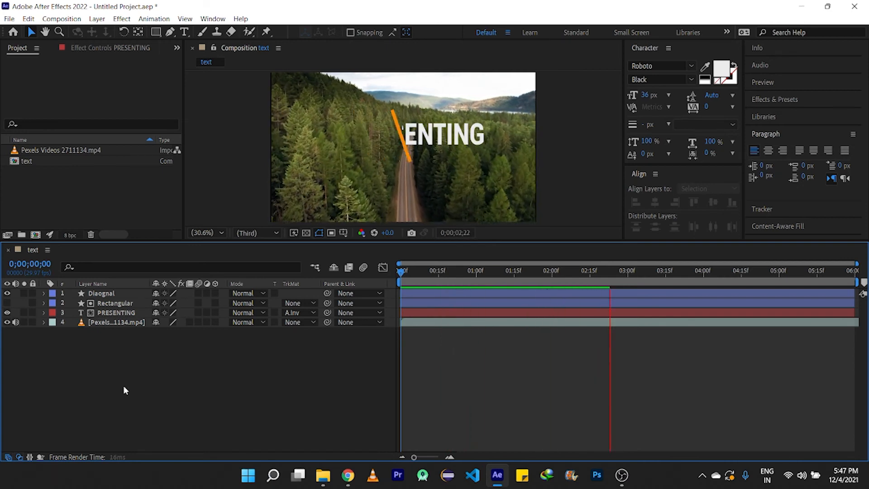
- Enable motion blur on the Diagonal and PRESENTING layers and replay the animation
{"action": "key", "text": "space"}
{"action": "left_click", "coordinate": [198, 294]}
{"action": "left_click", "coordinate": [198, 313]}
{"action": "key", "text": "space"}
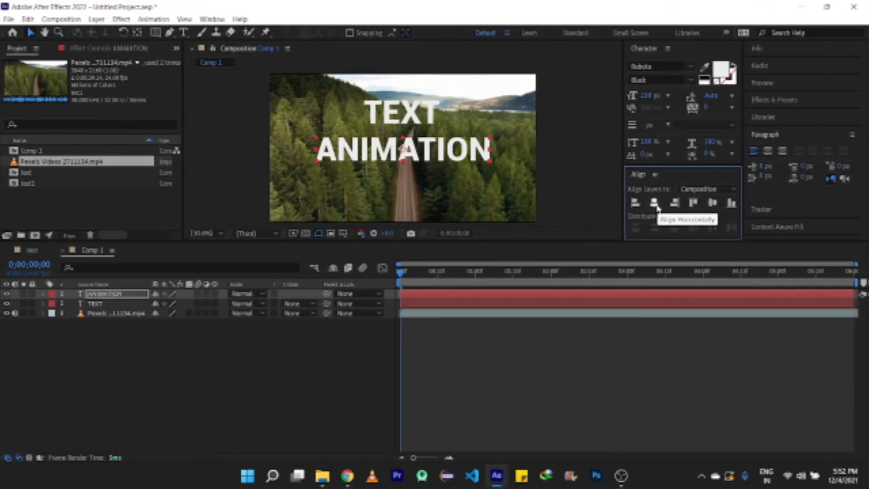
- Center the TEXT layer horizontally in the new composition
{"action": "left_click", "coordinate": [405, 120]}
{"action": "left_click", "coordinate": [655, 203]}
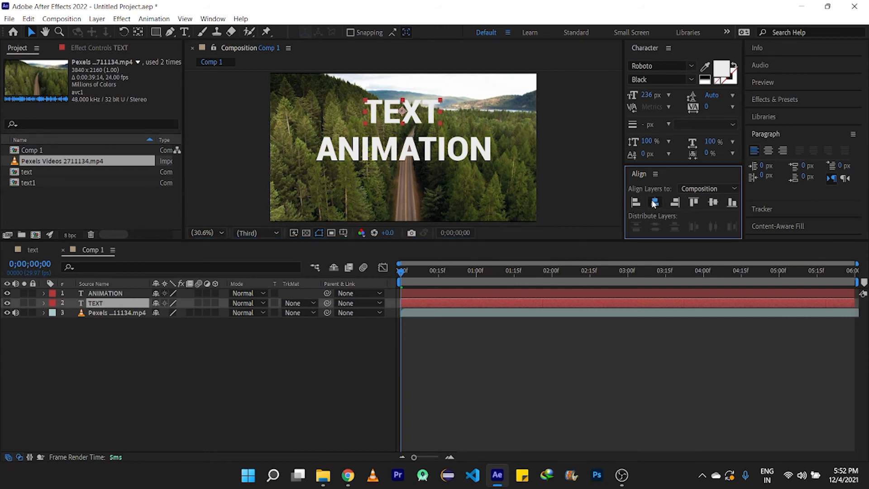
{"action": "left_click", "coordinate": [231, 377]}
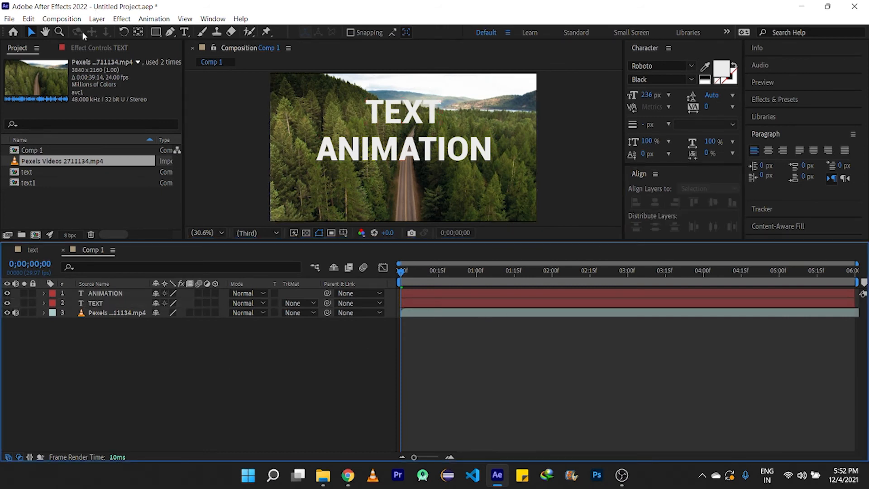
- Draw a thin horizontal rectangle line between TEXT and ANIMATION and center it horizontally
{"action": "left_click", "coordinate": [156, 32]}
{"action": "left_click_drag", "start_coordinate": [314, 125], "coordinate": [492, 128]}
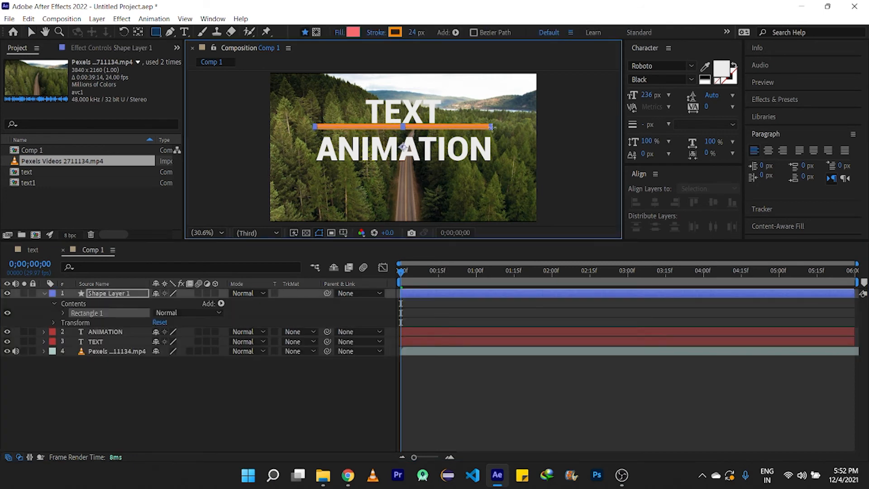
{"action": "left_click", "coordinate": [654, 203]}
{"action": "left_click", "coordinate": [45, 293]}
{"action": "left_click", "coordinate": [117, 385]}
- Nudge the line down slightly and give it a white fill with a 0 px stroke
{"action": "left_click", "coordinate": [31, 32]}
{"action": "left_click_drag", "start_coordinate": [405, 127], "coordinate": [405, 130]}
{"action": "left_click", "coordinate": [444, 32]}
{"action": "left_click", "coordinate": [557, 190]}
{"action": "left_click_drag", "start_coordinate": [507, 32], "coordinate": [484, 32]}
{"action": "left_click", "coordinate": [348, 376]}
- Draw two rectangles, one covering the word TEXT above the line and one covering ANIMATION below it
{"action": "left_click", "coordinate": [155, 32]}
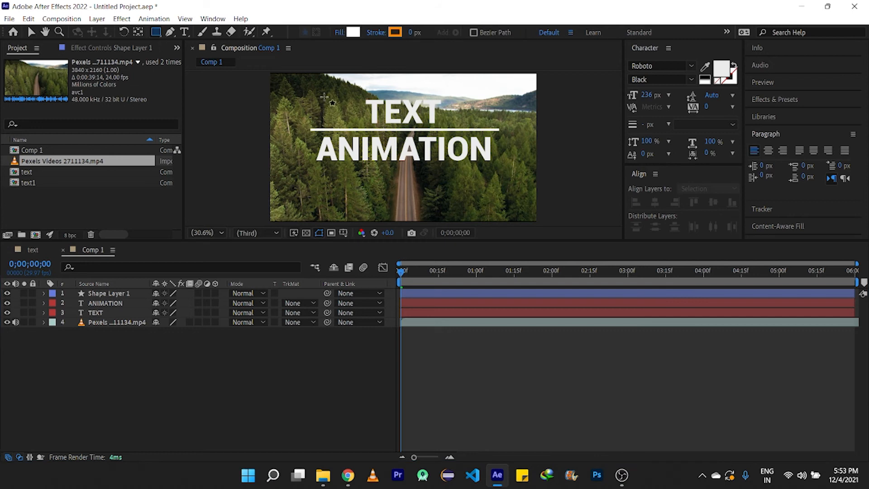
{"action": "left_click_drag", "start_coordinate": [312, 91], "coordinate": [500, 127]}
{"action": "left_click", "coordinate": [272, 407]}
{"action": "left_click", "coordinate": [156, 32]}
{"action": "left_click_drag", "start_coordinate": [314, 135], "coordinate": [497, 171]}
{"action": "left_click", "coordinate": [31, 32]}
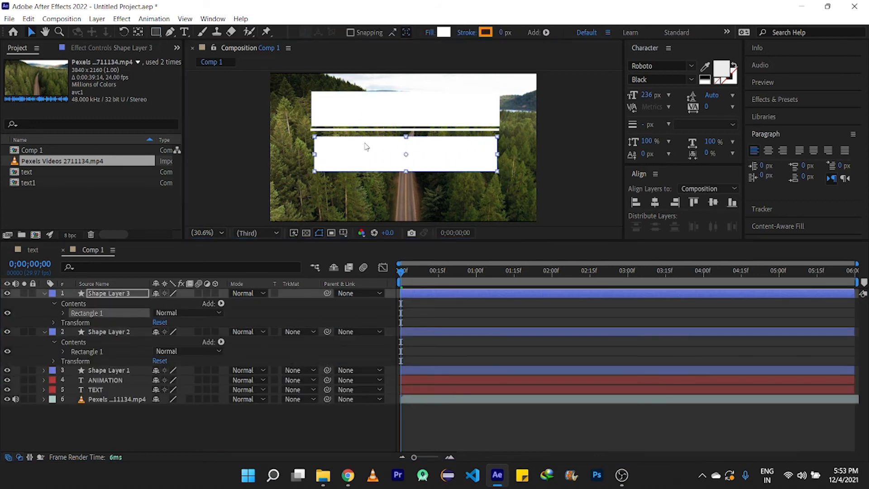
{"action": "left_click_drag", "start_coordinate": [367, 150], "coordinate": [367, 147]}
- Rename Shape Layer 1 as Line
{"action": "left_click", "coordinate": [181, 426]}
{"action": "left_click", "coordinate": [44, 293]}
{"action": "left_click", "coordinate": [44, 303]}
{"action": "left_click", "coordinate": [89, 313]}
{"action": "key", "text": "Return"}
{"action": "type", "text": "Line"}
- Rename the TEXT-covering shape layer R1 and the ANIMATION-covering shape layer R2
{"action": "left_click", "coordinate": [108, 385]}
{"action": "left_click", "coordinate": [97, 305]}
{"action": "key", "text": "Return"}
{"action": "key", "text": "BackSpace"}
{"action": "type", "text": "R1"}
{"action": "left_click", "coordinate": [103, 295]}
{"action": "key", "text": "Return"}
{"action": "type", "text": "R2"}
{"action": "left_click", "coordinate": [109, 385]}
- Reorder the layers so each rectangle sits directly above its text: Line, R2, ANIMATION, R1, TEXT
{"action": "left_click_drag", "start_coordinate": [104, 304], "coordinate": [104, 326]}
{"action": "left_click_drag", "start_coordinate": [212, 343], "coordinate": [230, 368]}
{"action": "left_click", "coordinate": [209, 401]}
{"action": "left_click", "coordinate": [199, 421]}
{"action": "left_click", "coordinate": [235, 403]}
{"action": "left_click", "coordinate": [623, 419]}
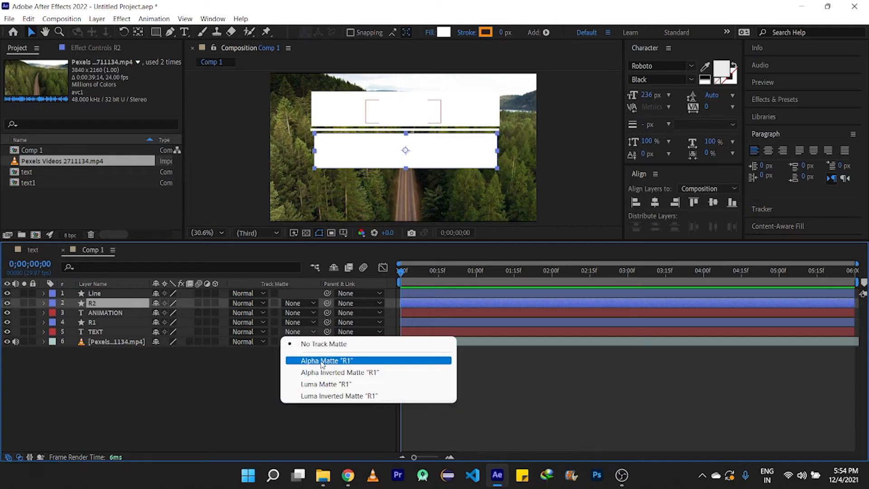
- Set the ANIMATION and TEXT layers' track mattes to Alpha Matte
{"action": "left_click", "coordinate": [322, 361]}
{"action": "left_click", "coordinate": [298, 313]}
{"action": "left_click", "coordinate": [299, 343]}
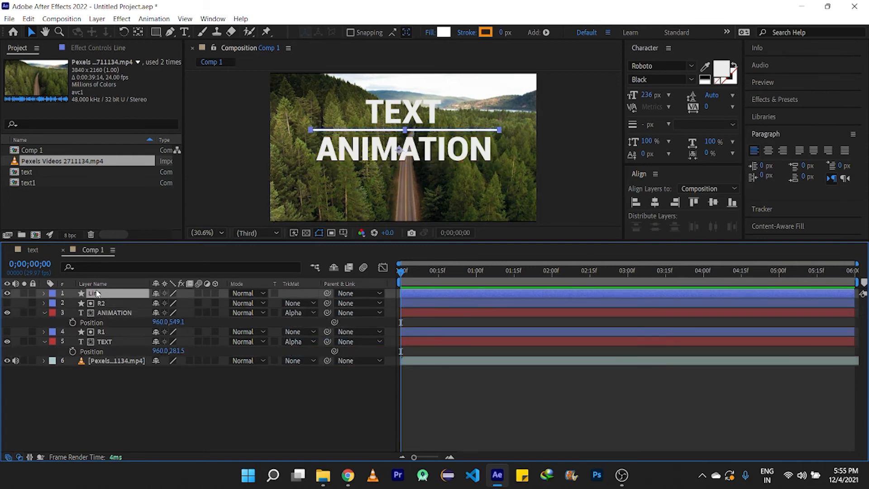
- Animate the Line's scale from 0% at the start to 101% at frame 15
{"action": "key", "text": "s"}
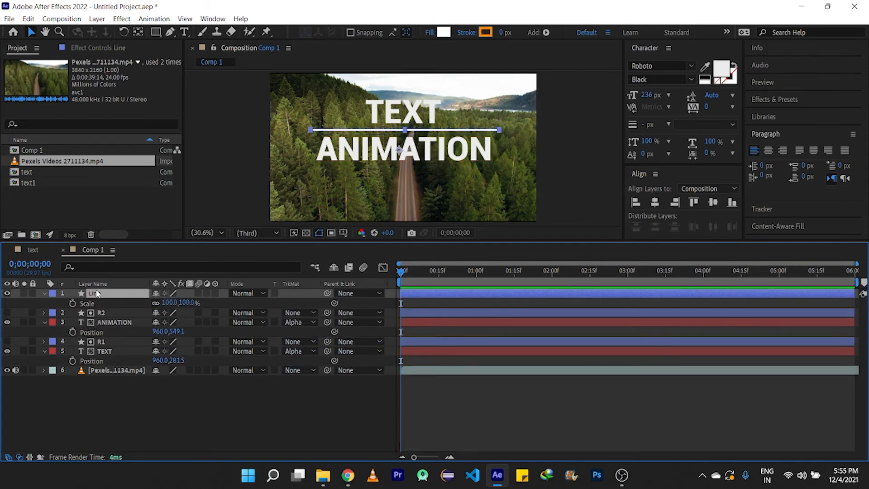
{"action": "left_click", "coordinate": [73, 303]}
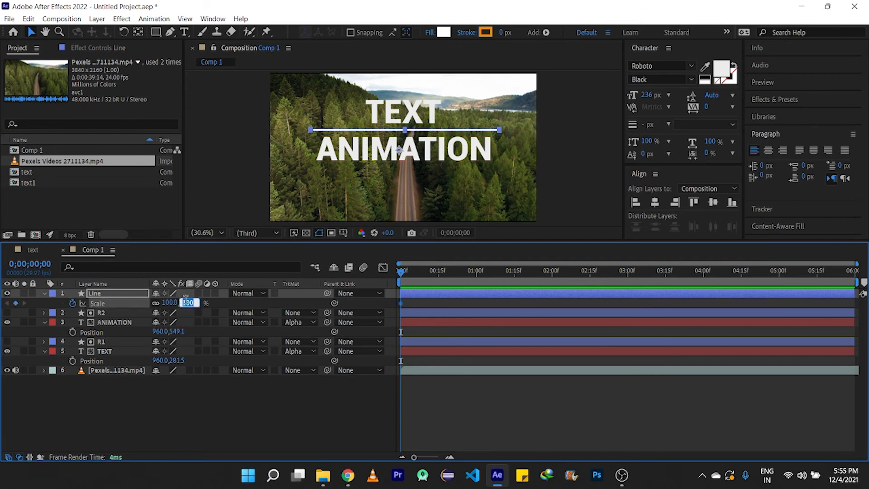
{"action": "left_click", "coordinate": [220, 395]}
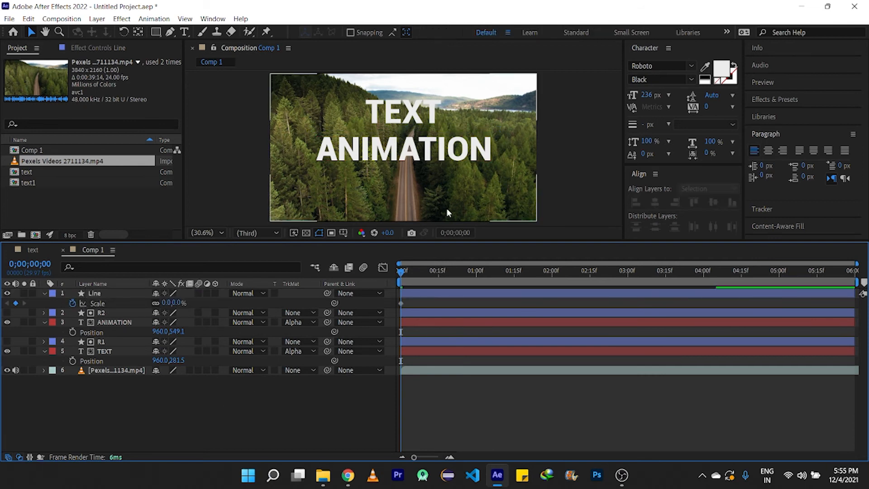
{"action": "left_click_drag", "start_coordinate": [400, 273], "coordinate": [438, 273]}
{"action": "left_click_drag", "start_coordinate": [170, 303], "coordinate": [216, 302]}
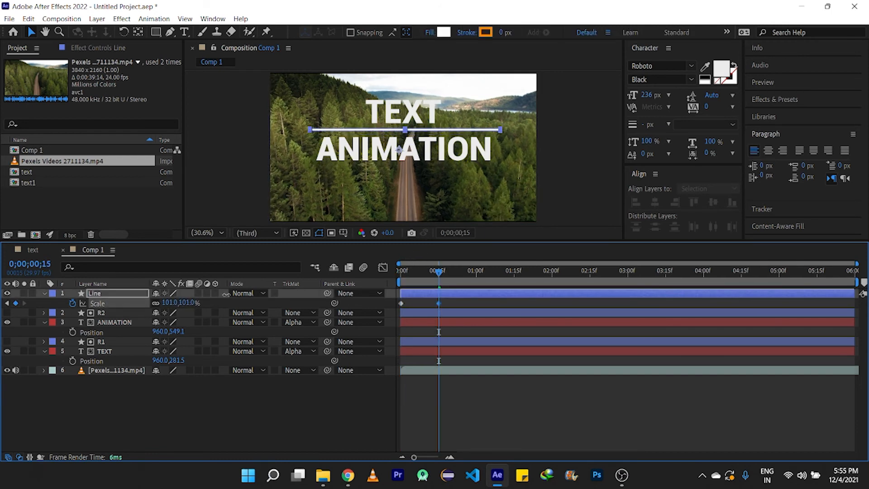
- Add Position keyframes to ANIMATION and TEXT at frame 14, sliding TEXT down and ANIMATION up behind the line
{"action": "left_click", "coordinate": [138, 294]}
{"action": "mouse_move", "coordinate": [436, 273]}
{"action": "left_mouse_down"}
{"action": "mouse_move", "coordinate": [404, 273]}
{"action": "mouse_move", "coordinate": [437, 278]}
{"action": "left_mouse_up"}
{"action": "left_click", "coordinate": [72, 331]}
{"action": "left_click", "coordinate": [72, 361]}
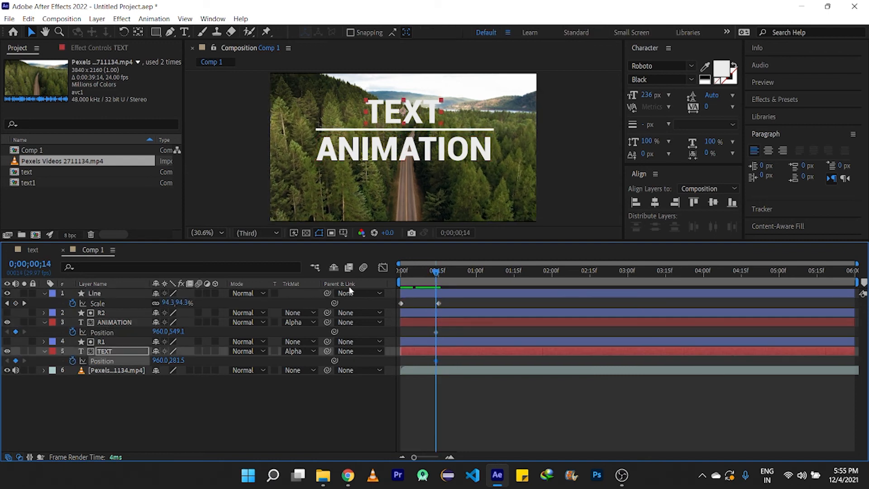
{"action": "left_click_drag", "start_coordinate": [403, 116], "coordinate": [401, 147]}
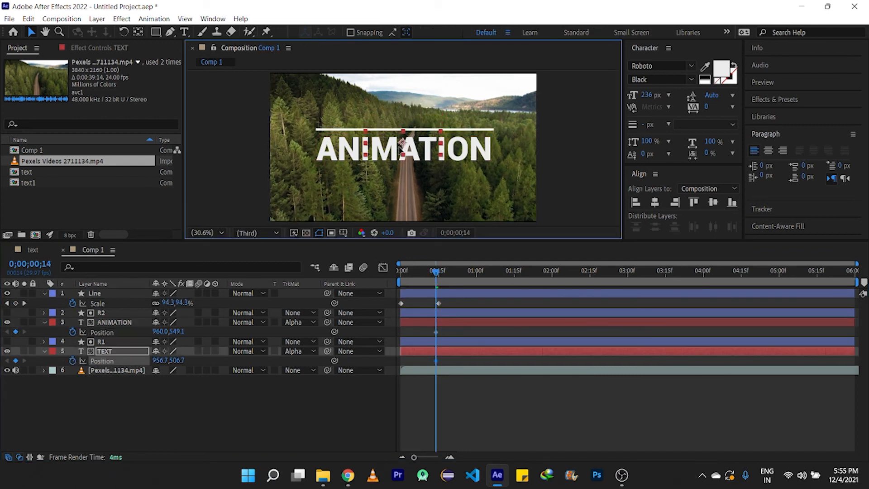
{"action": "left_click_drag", "start_coordinate": [458, 154], "coordinate": [459, 115]}
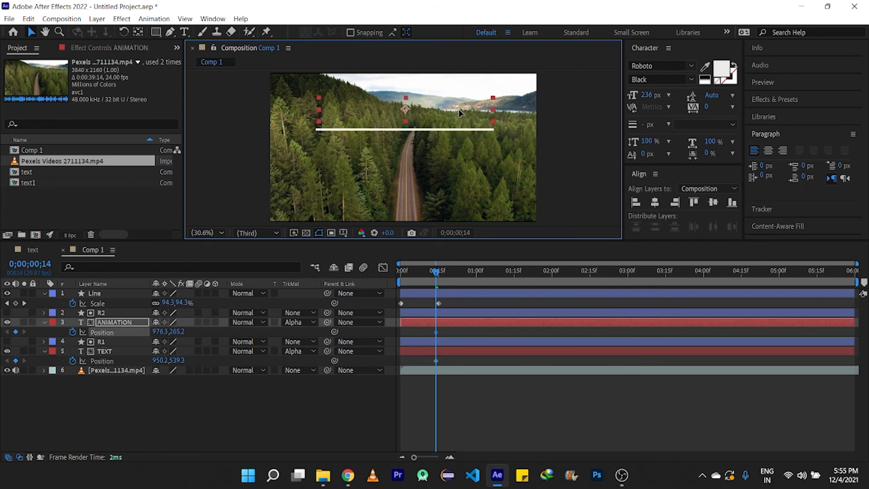
- At 0;00;01;07, move ANIMATION and TEXT back to their places and center each horizontally
{"action": "left_click_drag", "start_coordinate": [436, 271], "coordinate": [489, 265]}
{"action": "left_click_drag", "start_coordinate": [453, 108], "coordinate": [453, 152]}
{"action": "left_click", "coordinate": [655, 202]}
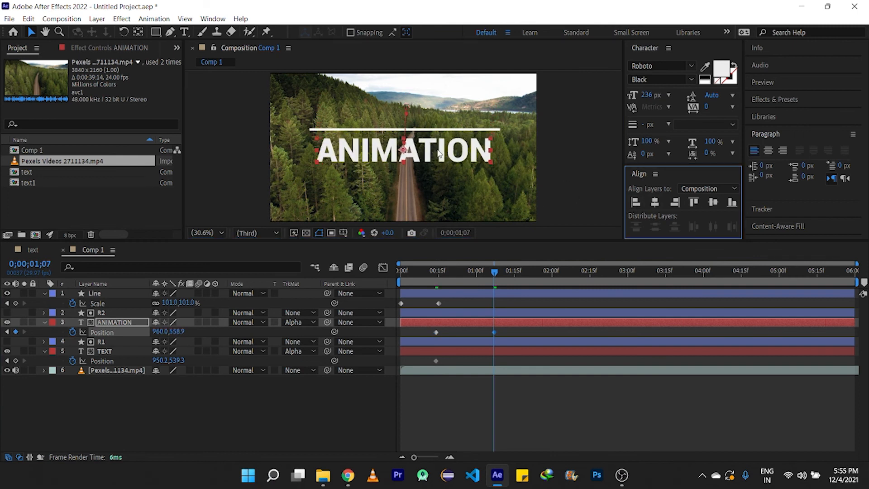
{"action": "left_click", "coordinate": [108, 354]}
{"action": "left_click_drag", "start_coordinate": [403, 150], "coordinate": [403, 109]}
{"action": "left_click", "coordinate": [655, 203]}
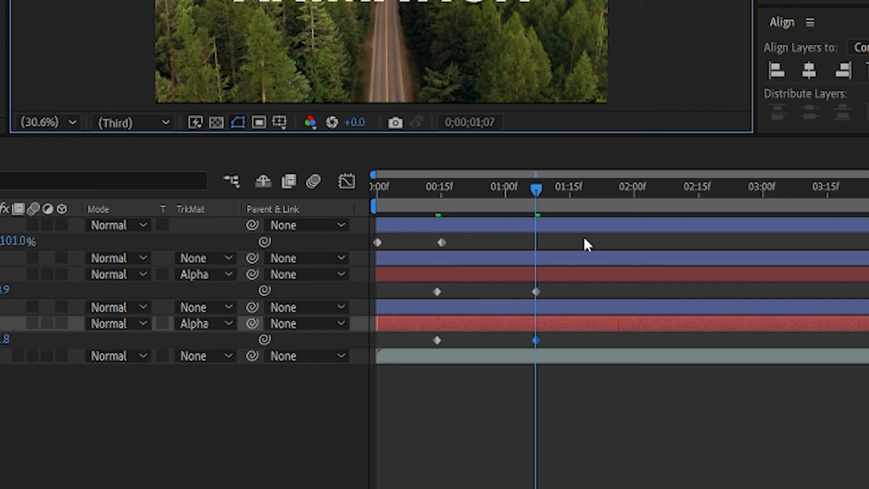
- Apply Easy Ease to the ANIMATION and TEXT position keyframes
{"action": "left_click_drag", "start_coordinate": [566, 341], "coordinate": [427, 274]}
{"action": "right_click", "coordinate": [438, 291]}
{"action": "mouse_move", "coordinate": [543, 277]}
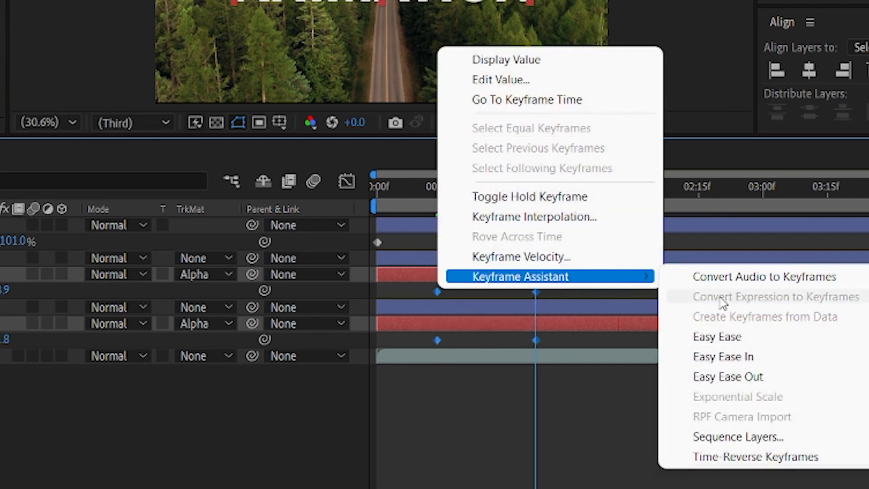
{"action": "left_click", "coordinate": [716, 336]}
- Preview the animation from the start
{"action": "left_click_drag", "start_coordinate": [540, 187], "coordinate": [377, 187]}
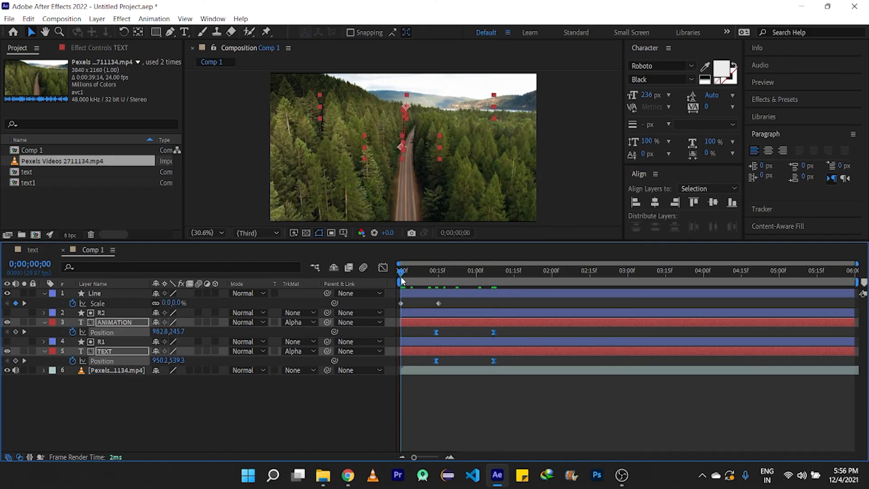
{"action": "key", "text": "space"}
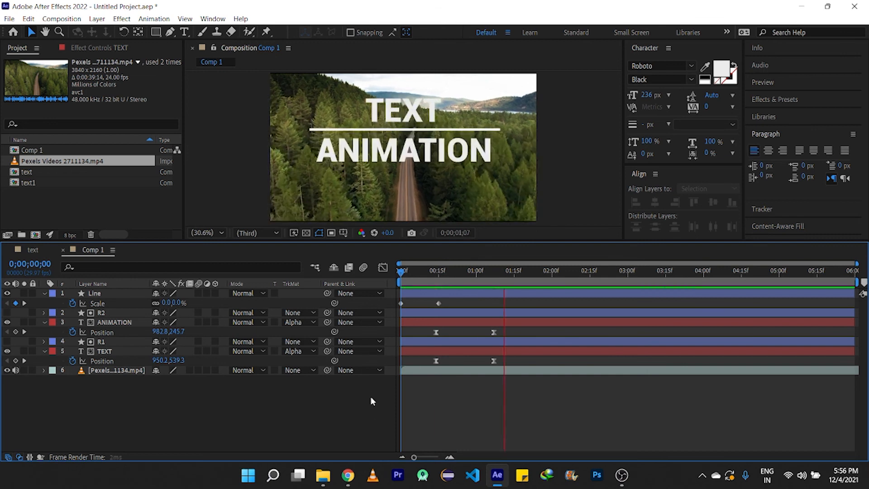
{"action": "key", "text": "space"}
- Enable motion blur on the Line layer and return to the start
{"action": "left_click", "coordinate": [198, 293]}
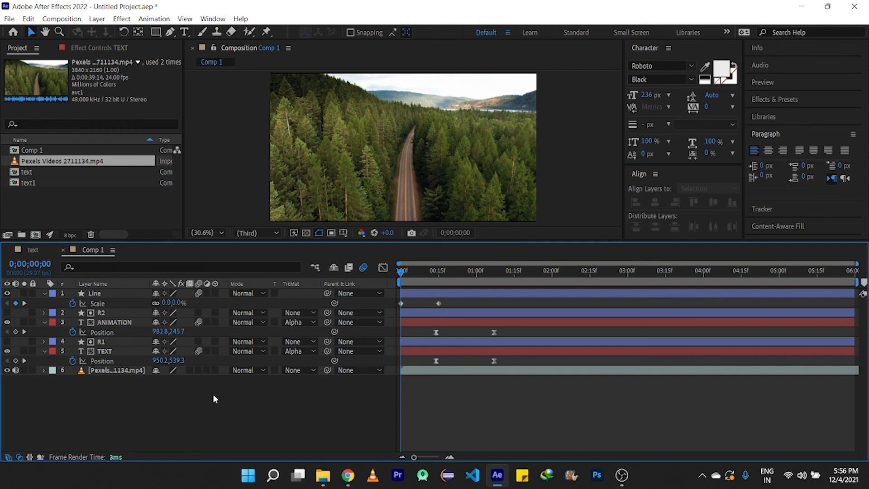
{"action": "key", "text": "space"}
{"action": "left_click", "coordinate": [397, 270]}
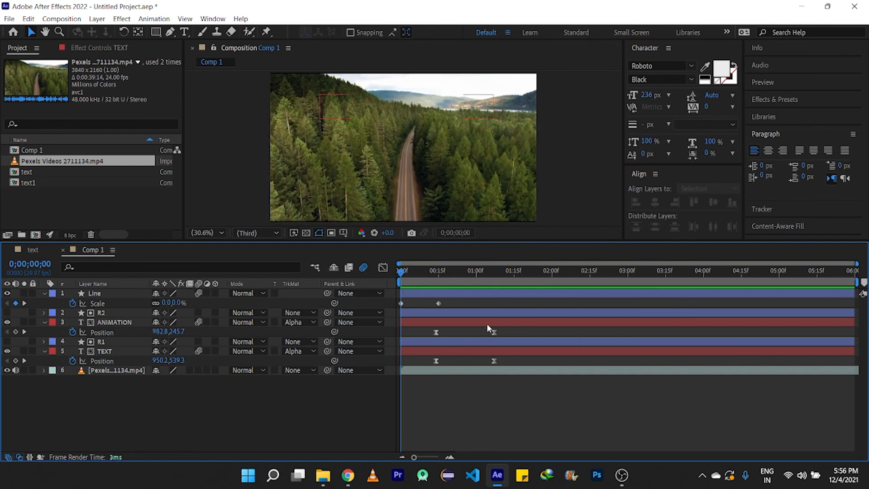
- Move the second position keyframes of ANIMATION and TEXT later, to about 0;00;01;15
{"action": "left_click_drag", "start_coordinate": [487, 323], "coordinate": [477, 333]}
{"action": "key", "text": "ctrl+z"}
{"action": "left_click_drag", "start_coordinate": [503, 362], "coordinate": [489, 329]}
{"action": "left_click_drag", "start_coordinate": [497, 331], "coordinate": [519, 333]}
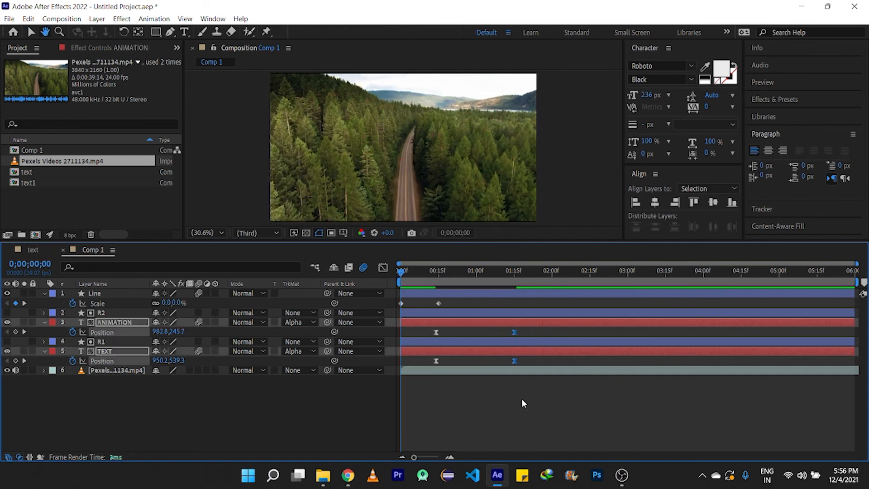
- Preview the animation from the start and collapse the layers' properties
{"action": "key", "text": "space"}
{"action": "left_click", "coordinate": [399, 272]}
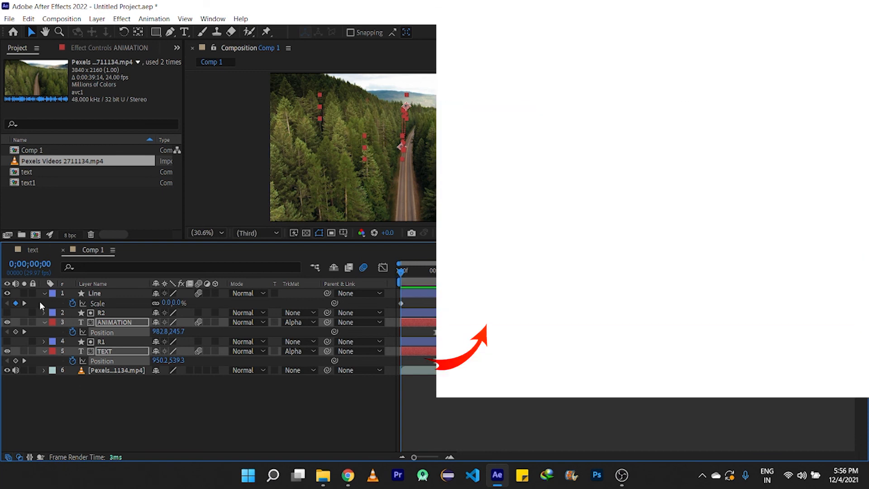
{"action": "left_click", "coordinate": [44, 293]}
{"action": "left_click", "coordinate": [44, 312]}
{"action": "left_click", "coordinate": [44, 331]}
{"action": "left_click", "coordinate": [82, 383]}
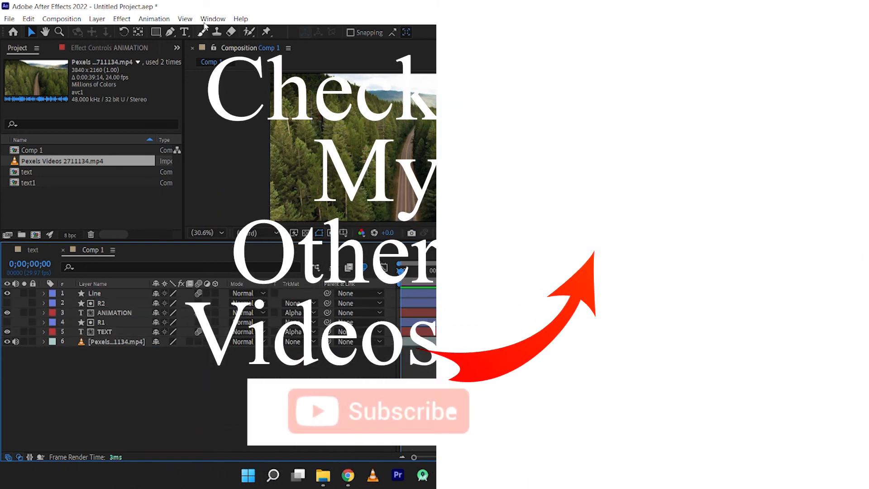
- Open the Essential Graphics panel, choose Comp 1 as the primary composition, and start editing its name
{"action": "left_click", "coordinate": [185, 19]}
{"action": "left_click", "coordinate": [236, 154]}
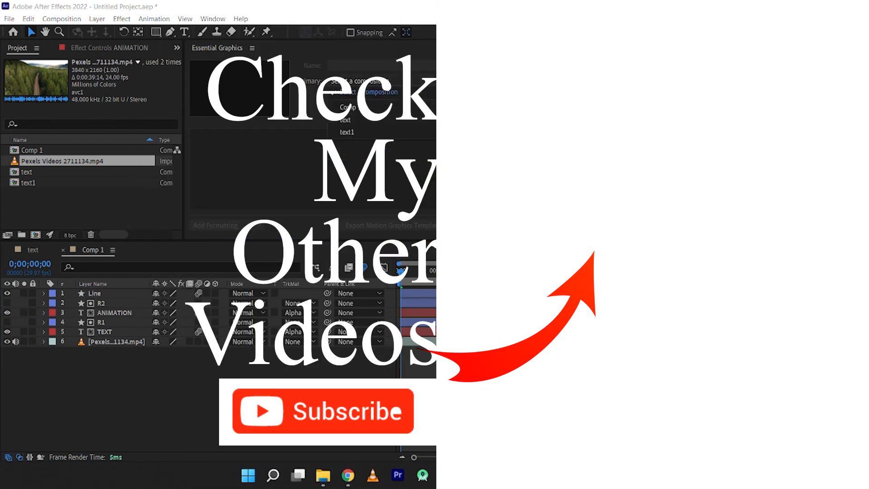
{"action": "left_click", "coordinate": [380, 109]}
{"action": "left_click", "coordinate": [353, 65]}
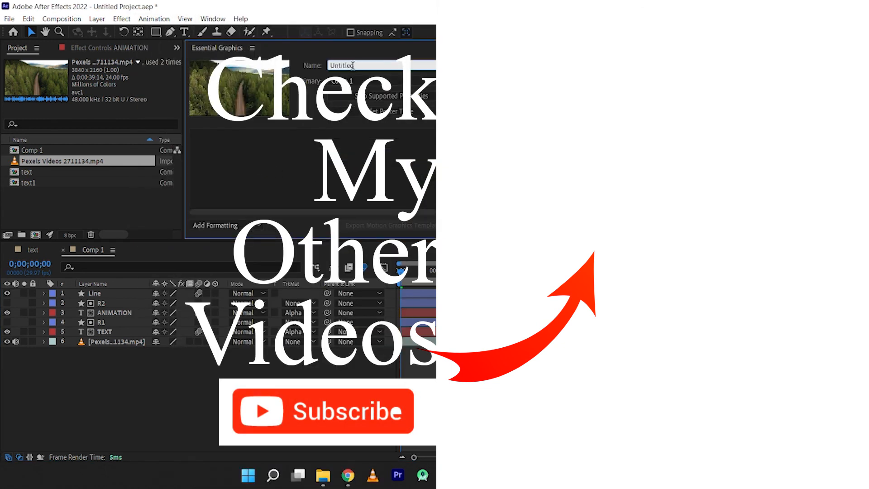